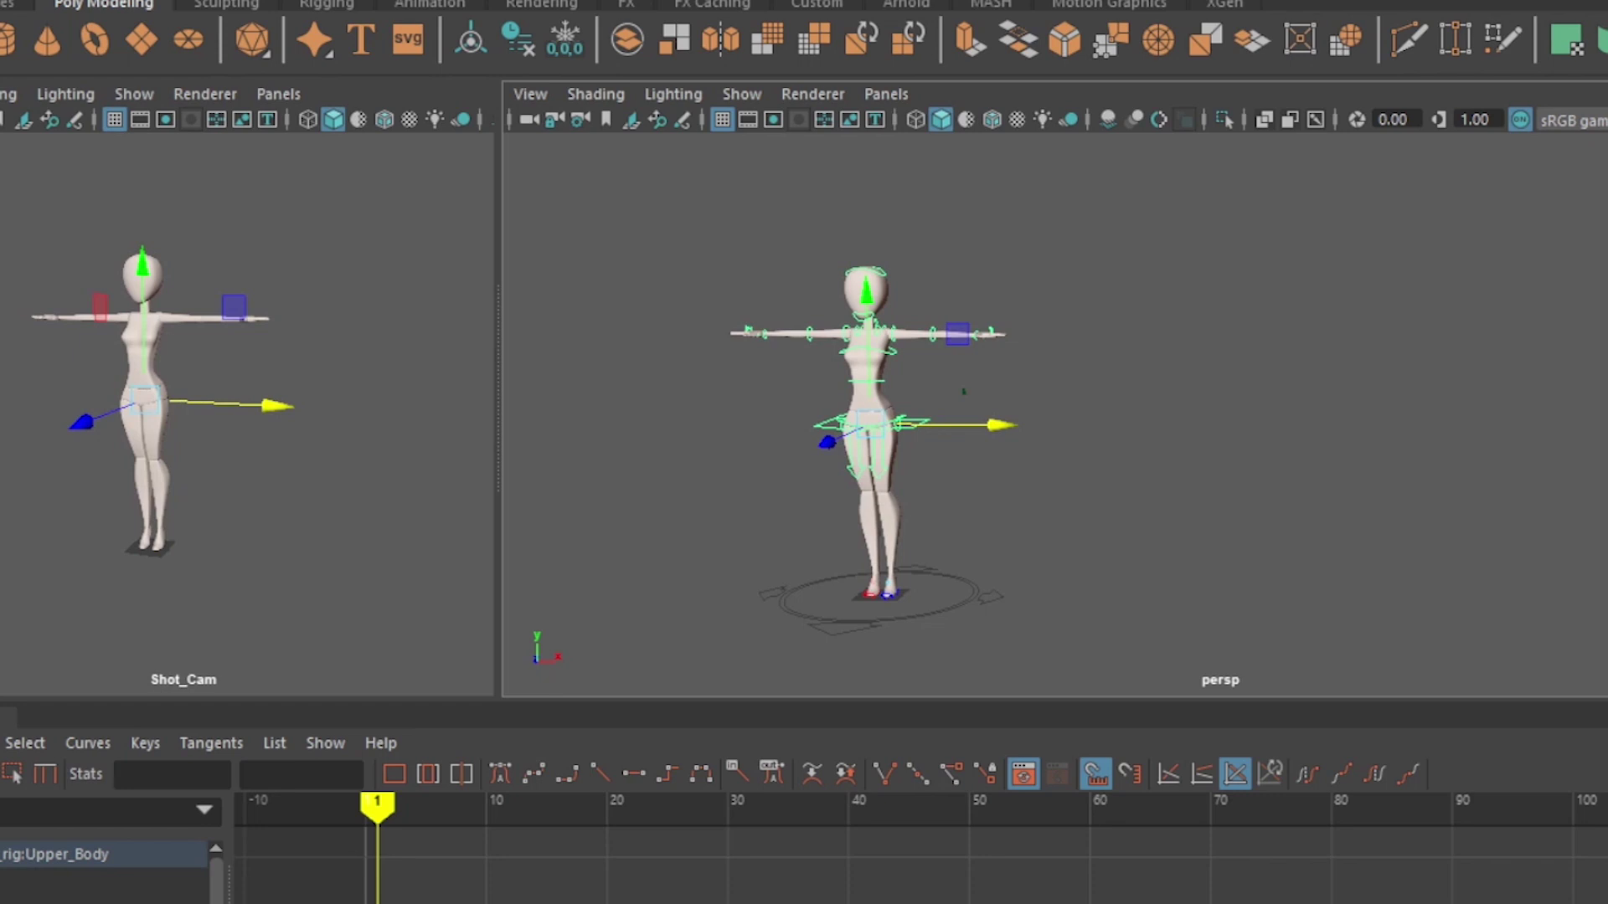
Slide the left foot IK control out to the side to widen the stance
click(1129, 537)
scroll(896, 643, up, 2)
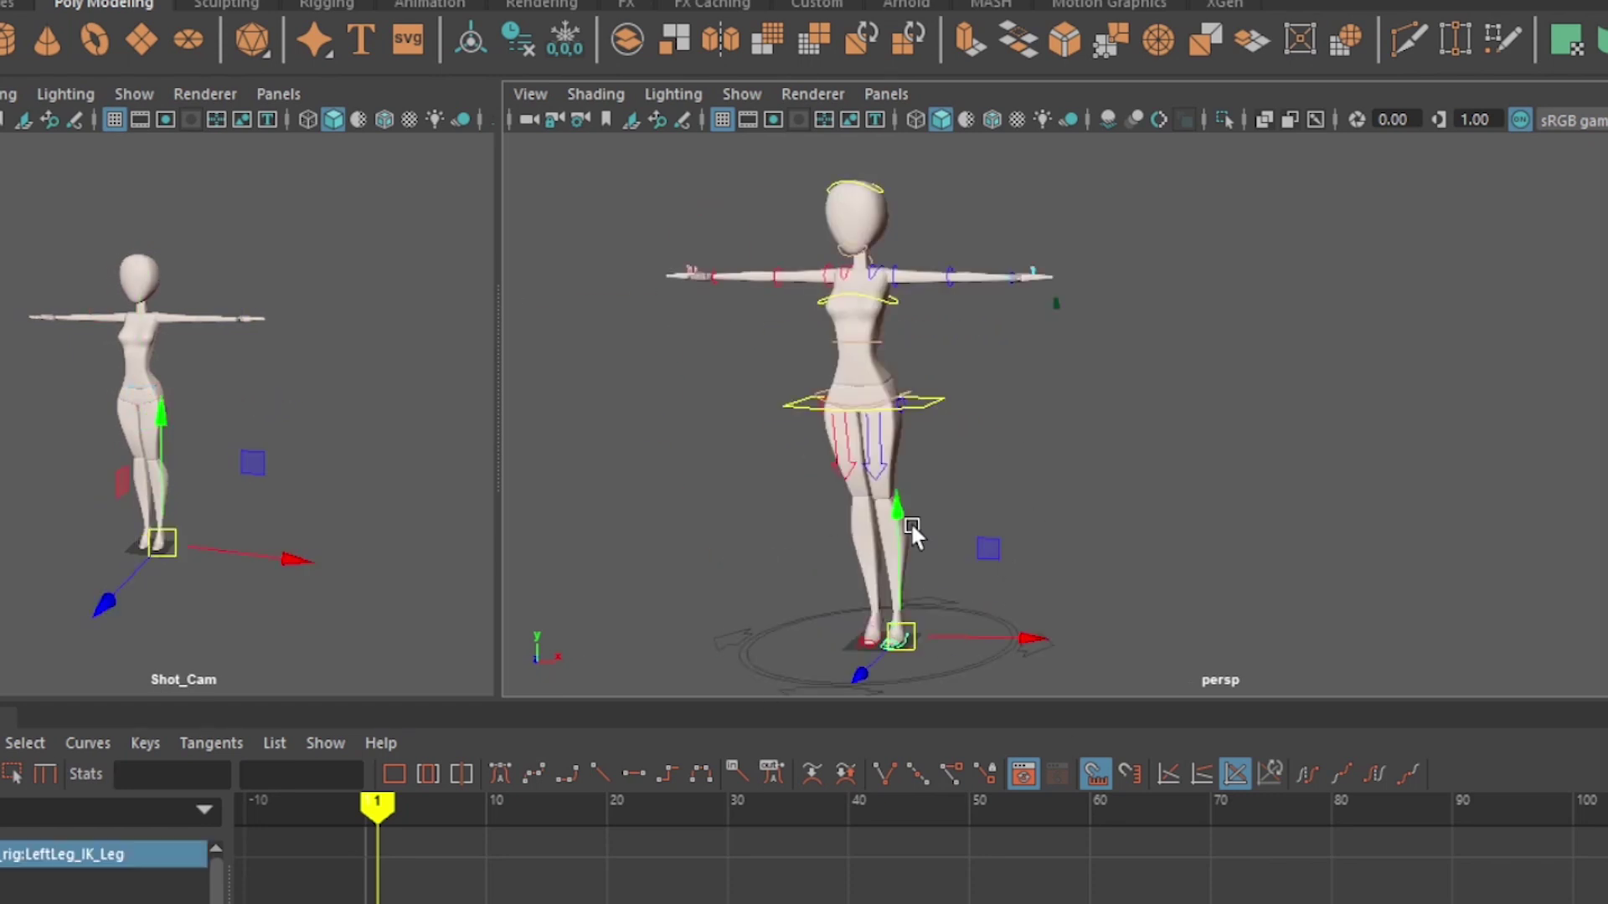
drag(1034, 621, 1074, 625)
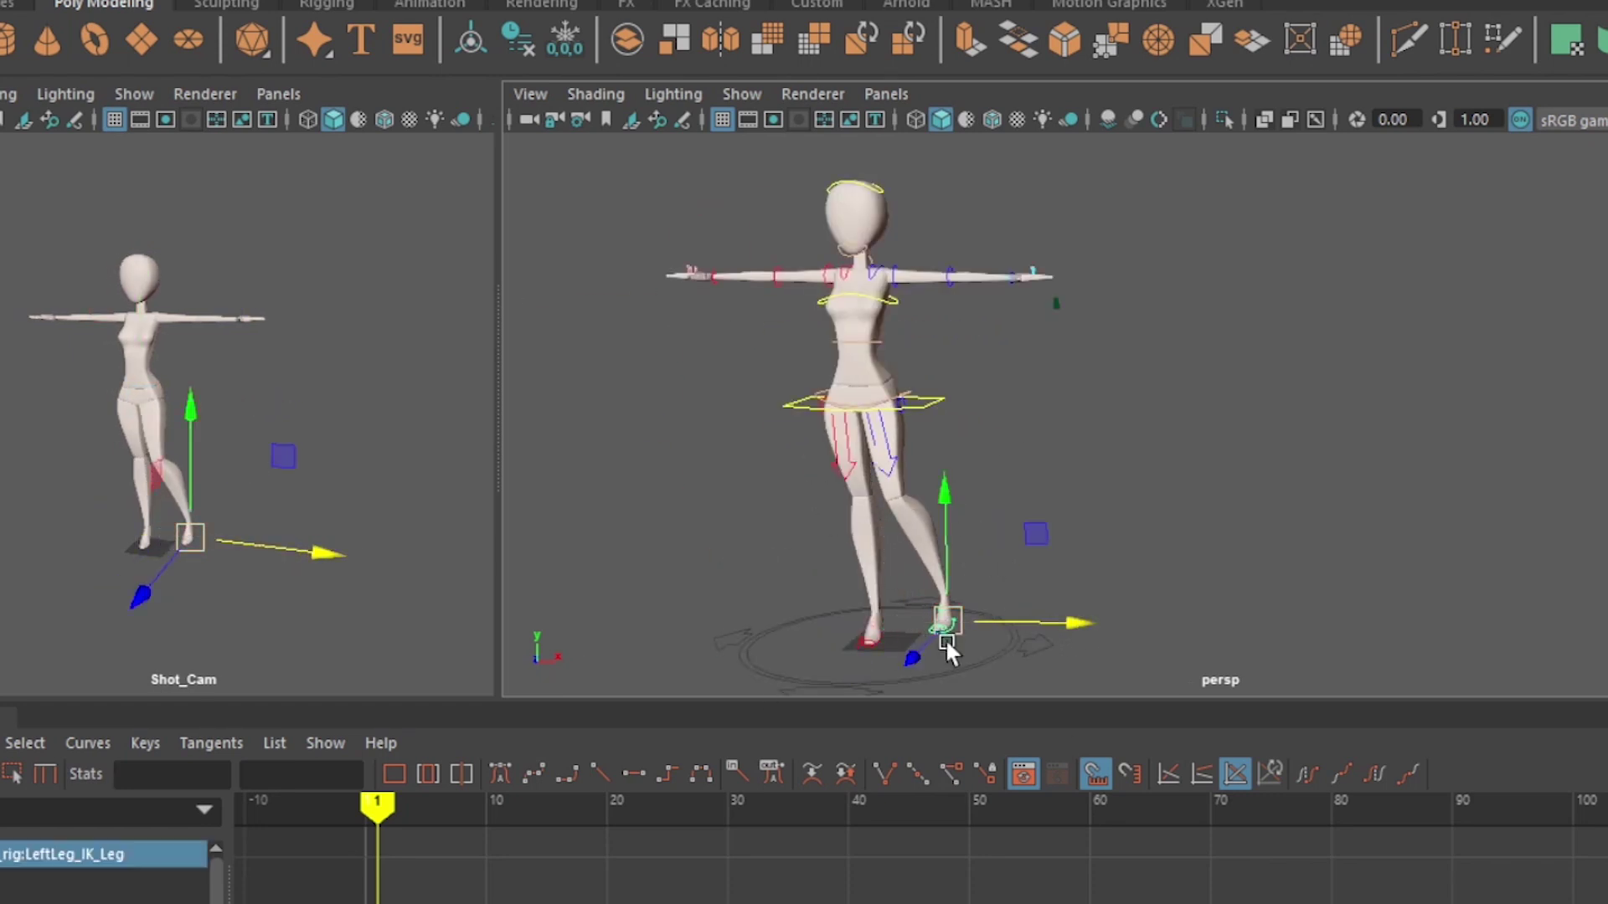
click(1066, 531)
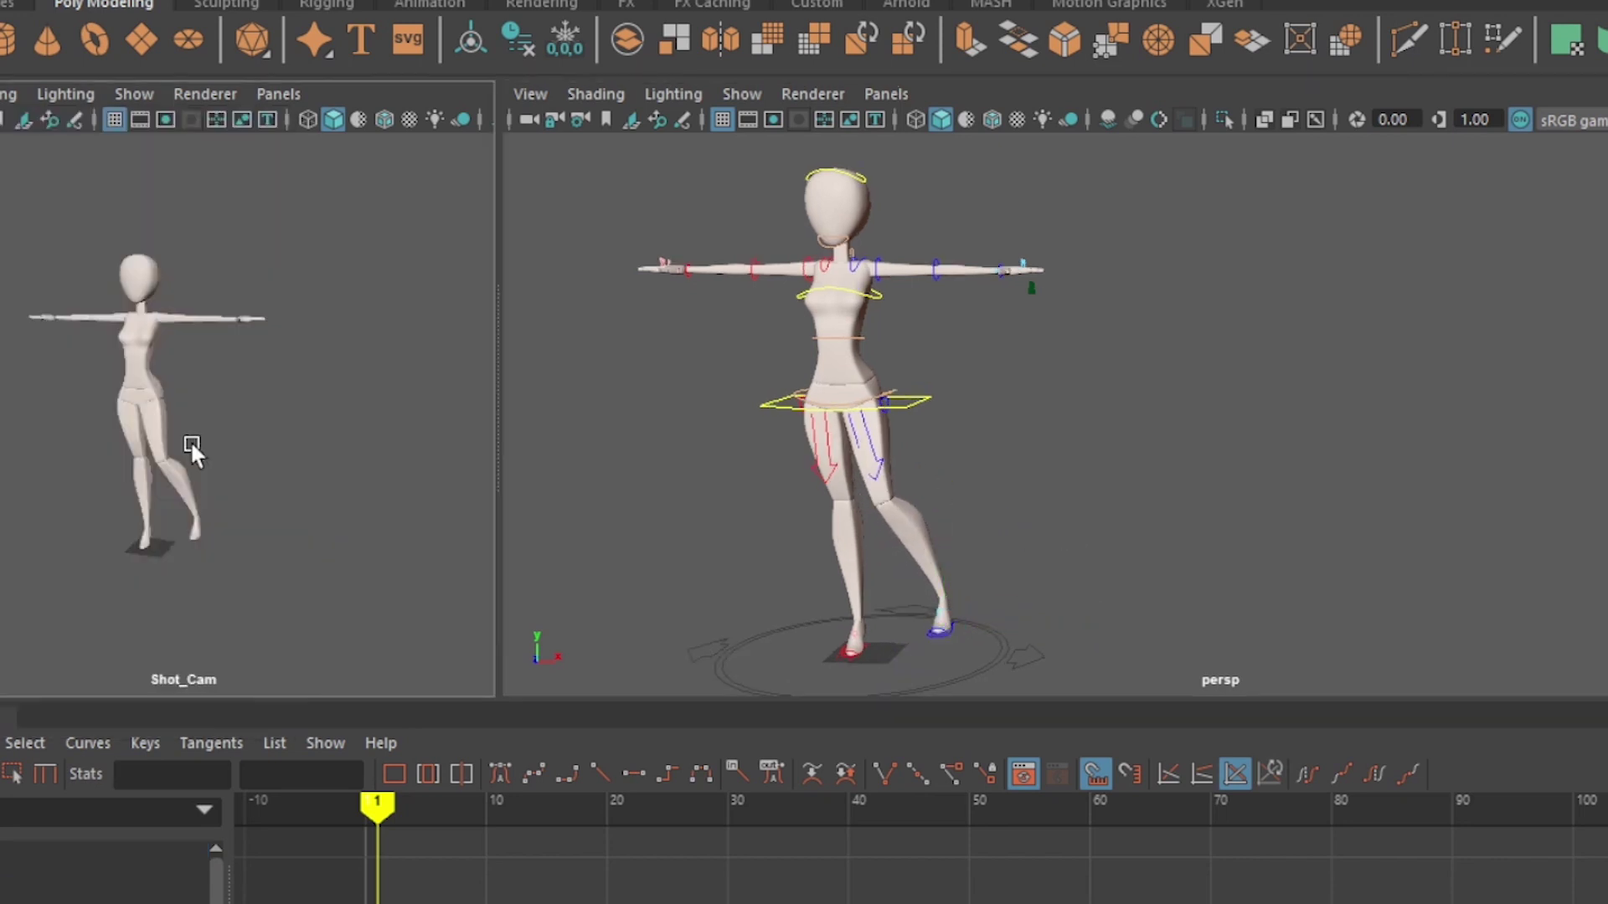
scroll(185, 542, up, 2)
click(1047, 611)
scroll(1059, 502, down, 1)
click(949, 479)
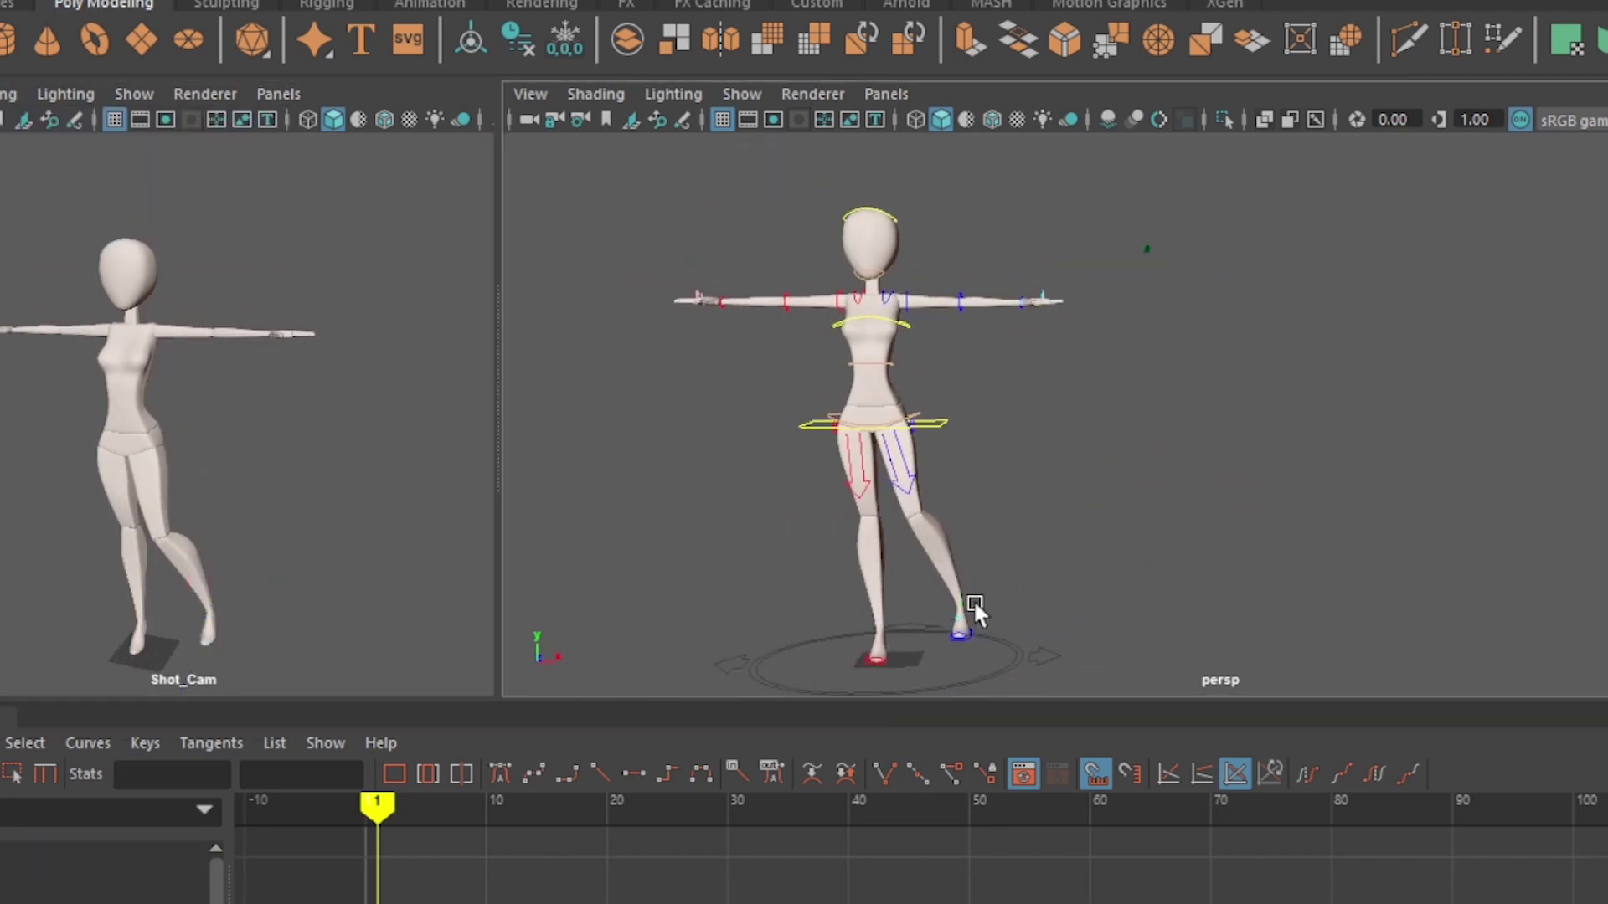
Lower the Upper_Body control slightly and rotate the foot to adjust the leg
click(807, 424)
drag(882, 295, 882, 314)
scroll(1022, 459, up, 1)
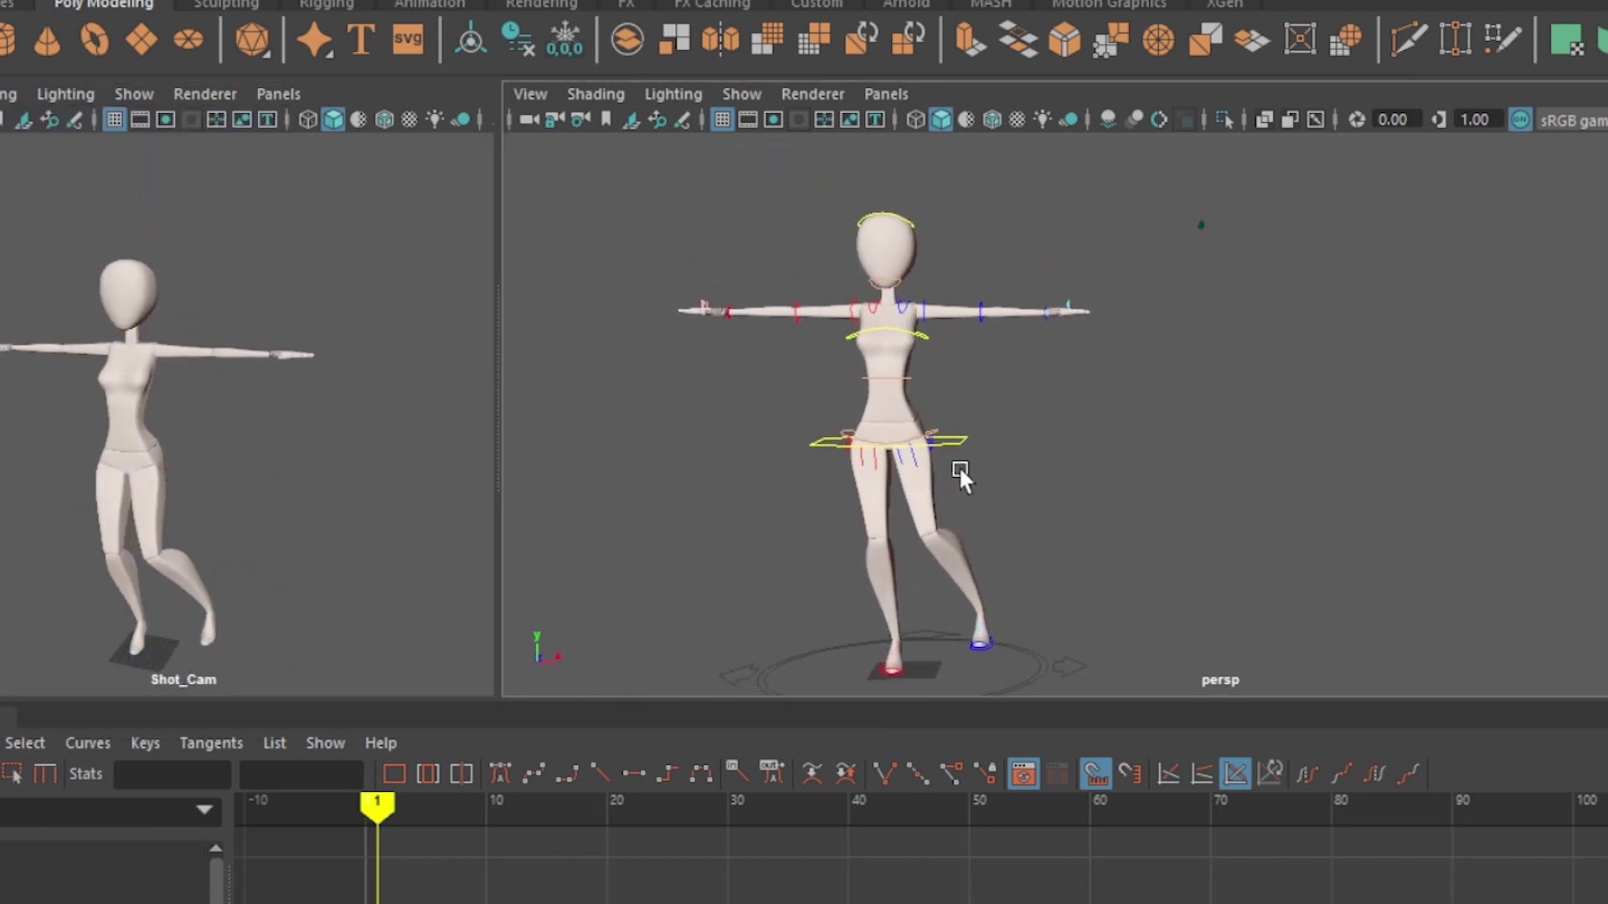
key(e)
drag(940, 693, 919, 671)
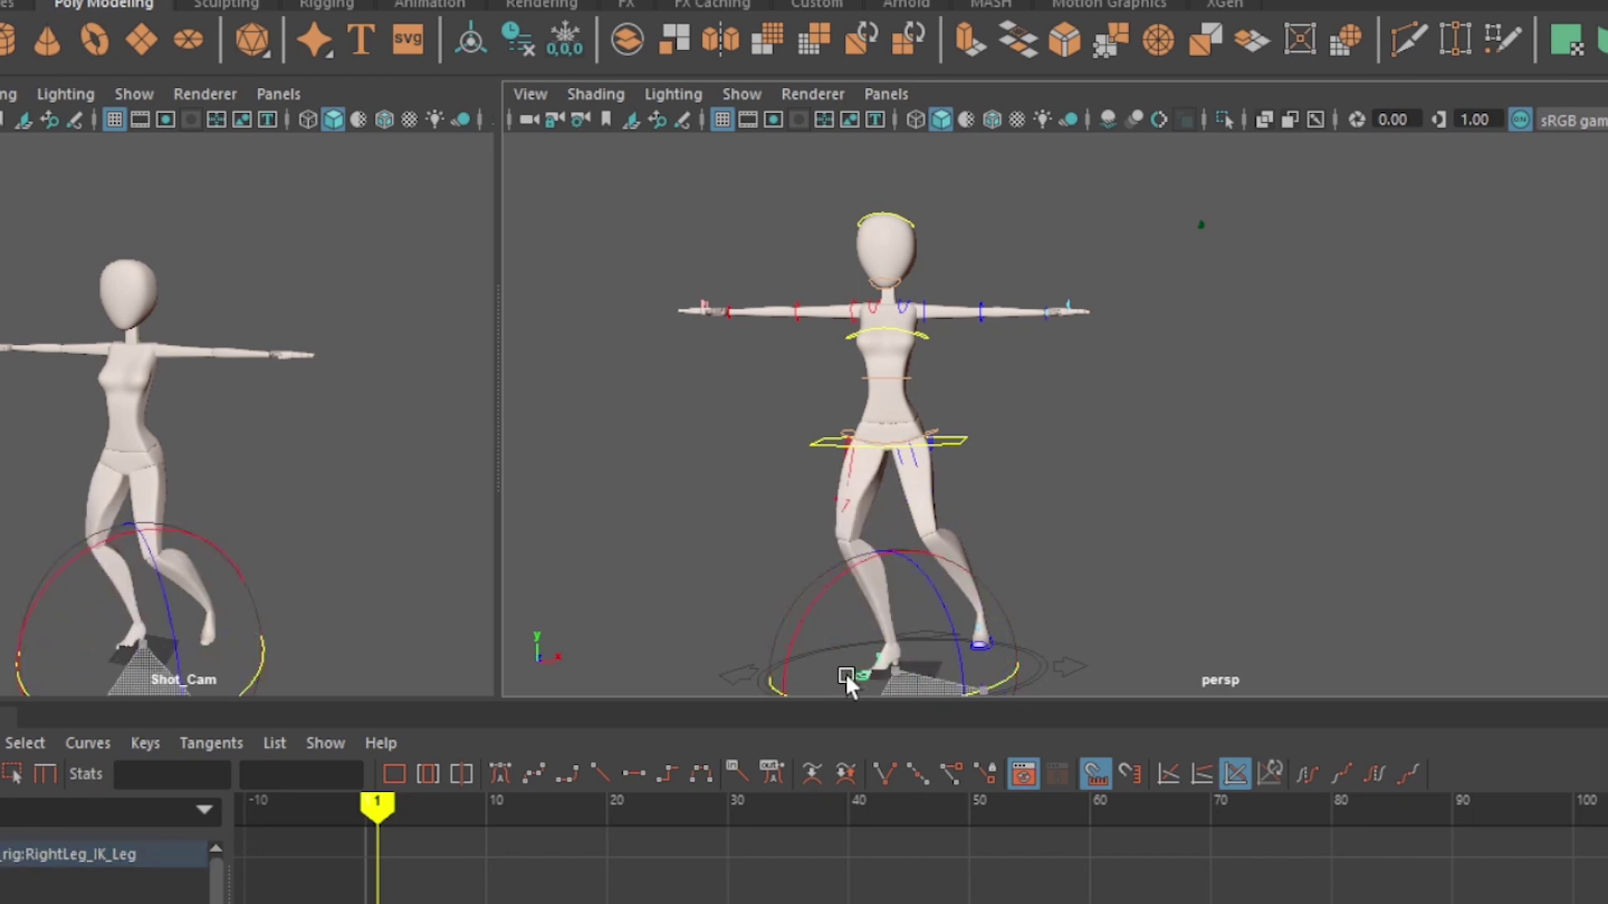
click(968, 478)
Try twisting the hips and torso, then undo the twist
click(951, 440)
drag(927, 452, 861, 460)
click(906, 674)
key(ctrl+z)
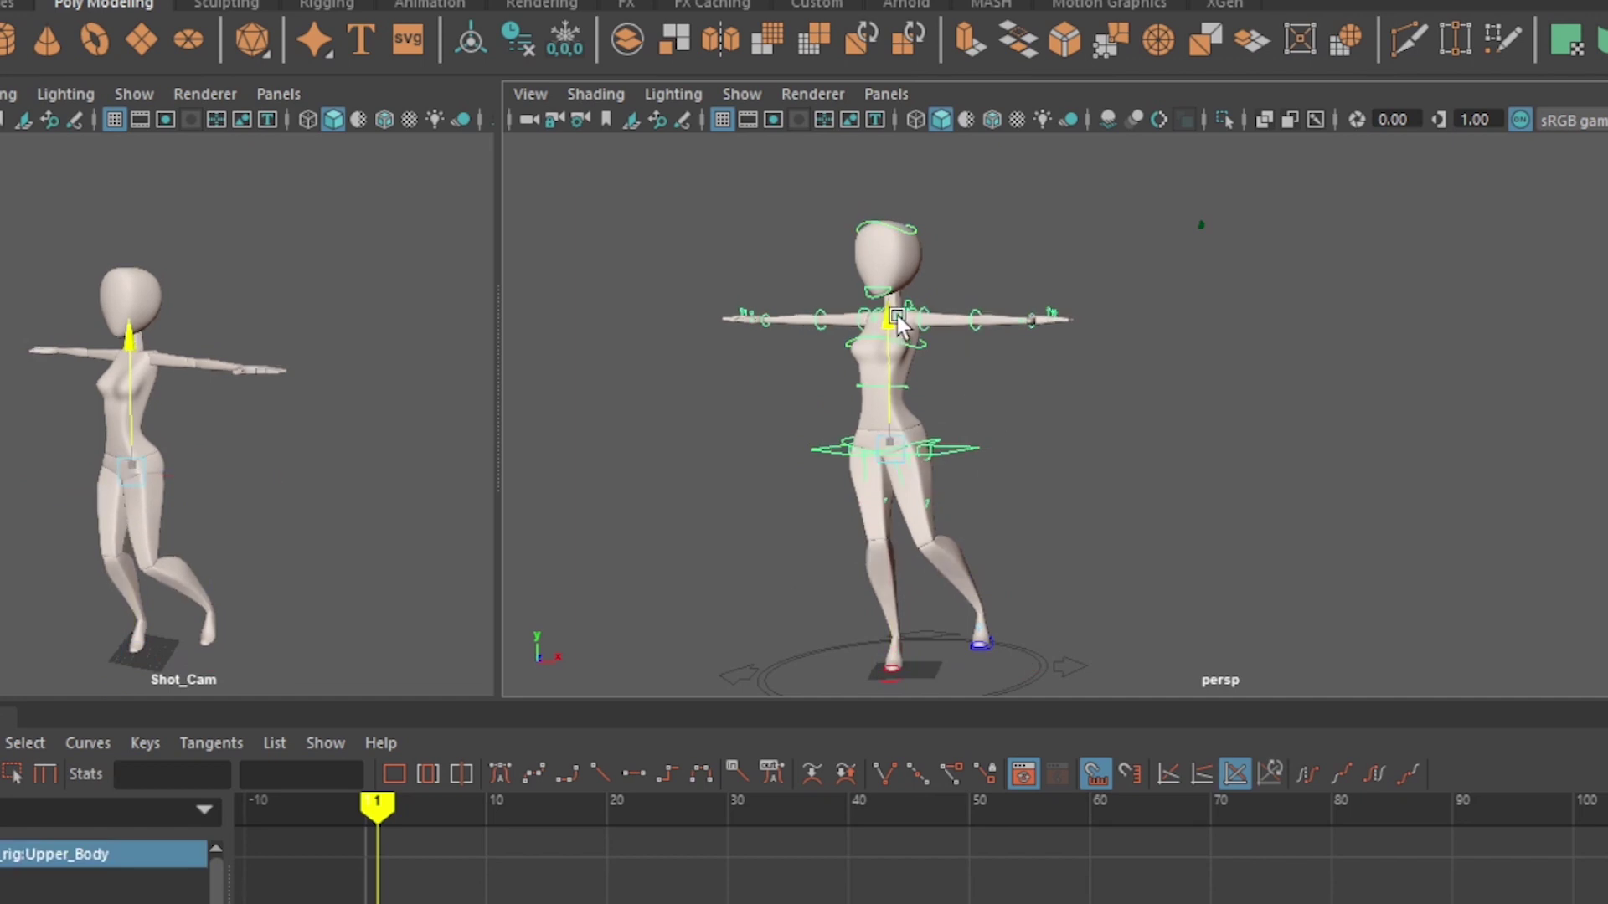
key(w)
Reposition the left foot and move the right foot back to bend the leg
click(980, 645)
key(e)
click(880, 488)
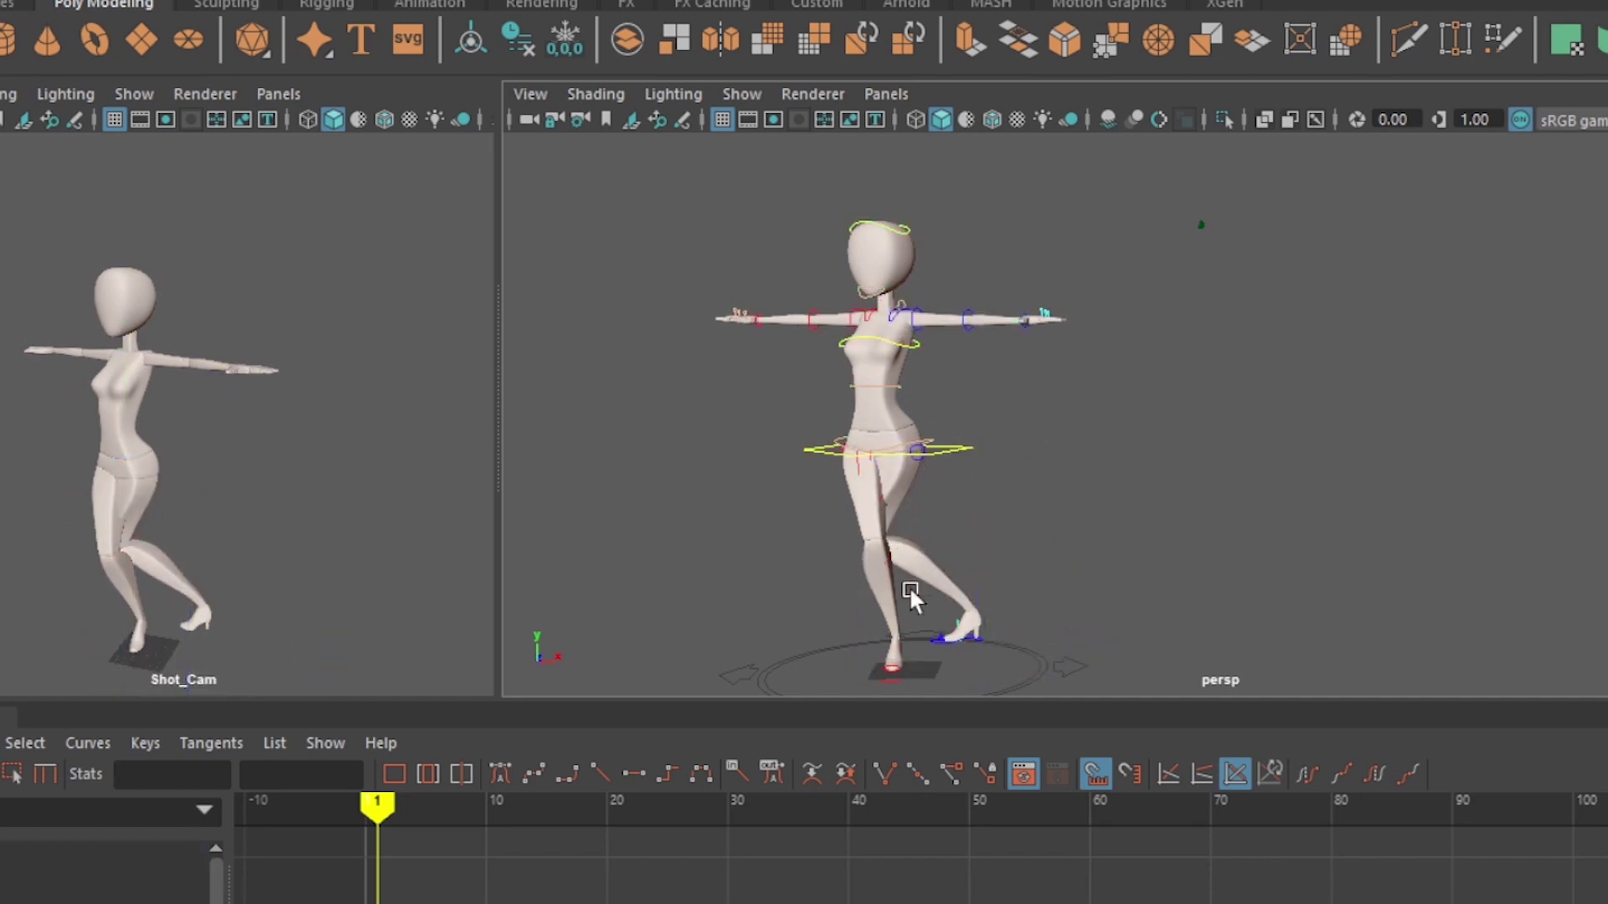
mouse_move(913, 675)
mouse_down()
mouse_move(755, 699)
mouse_move(787, 662)
mouse_move(1128, 647)
mouse_up()
click(846, 668)
mouse_move(834, 685)
mouse_down()
mouse_move(790, 690)
mouse_move(831, 687)
mouse_up()
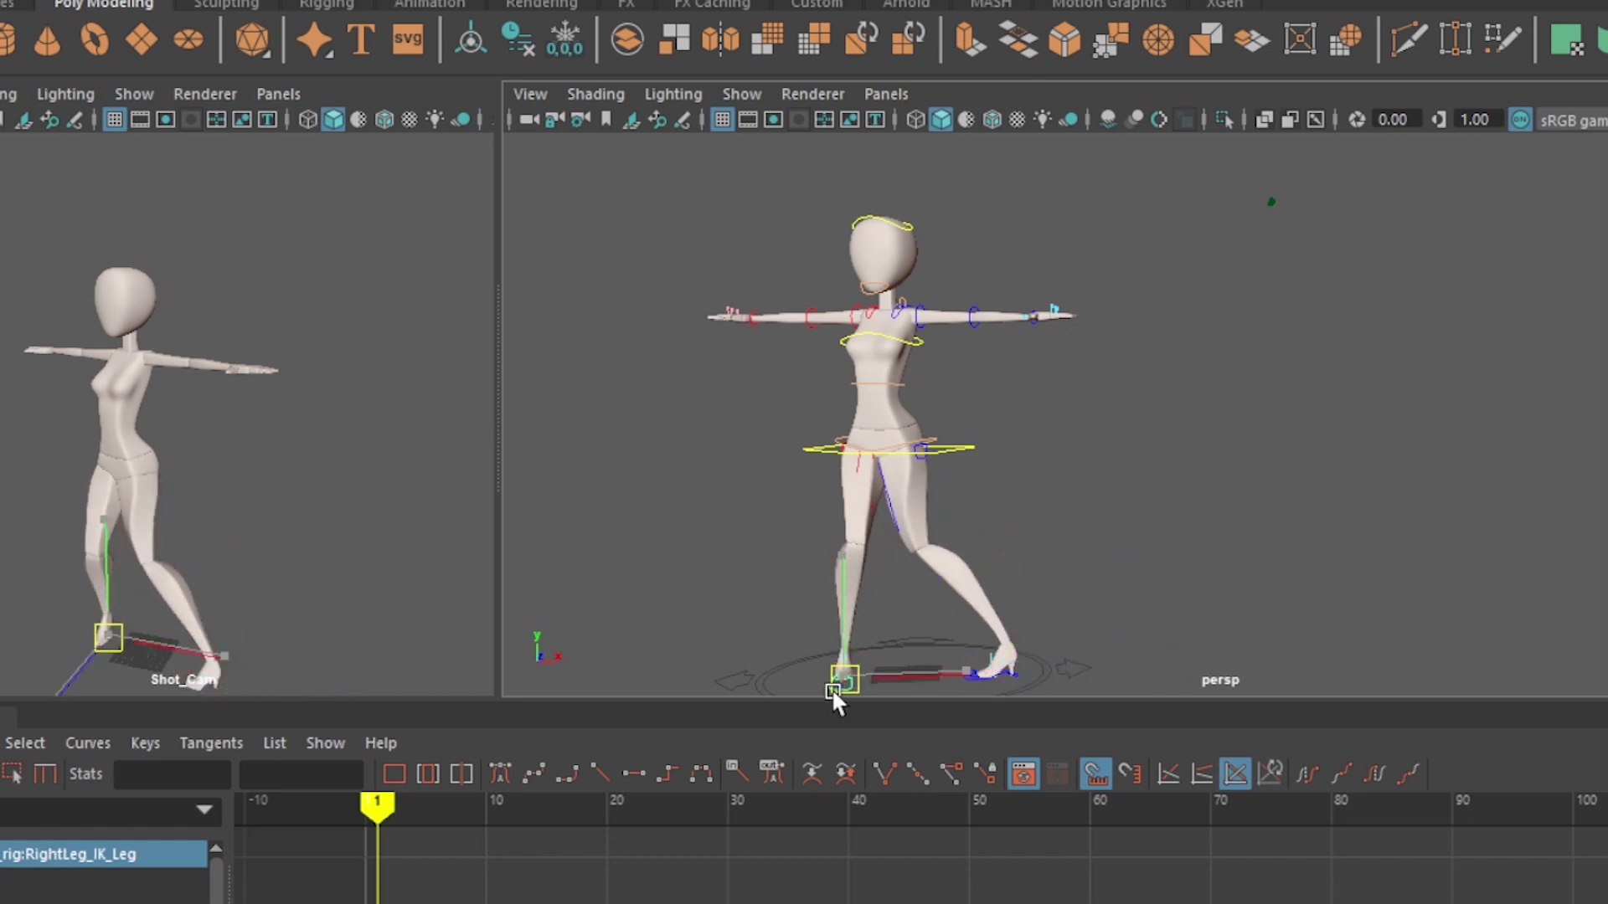
key(e)
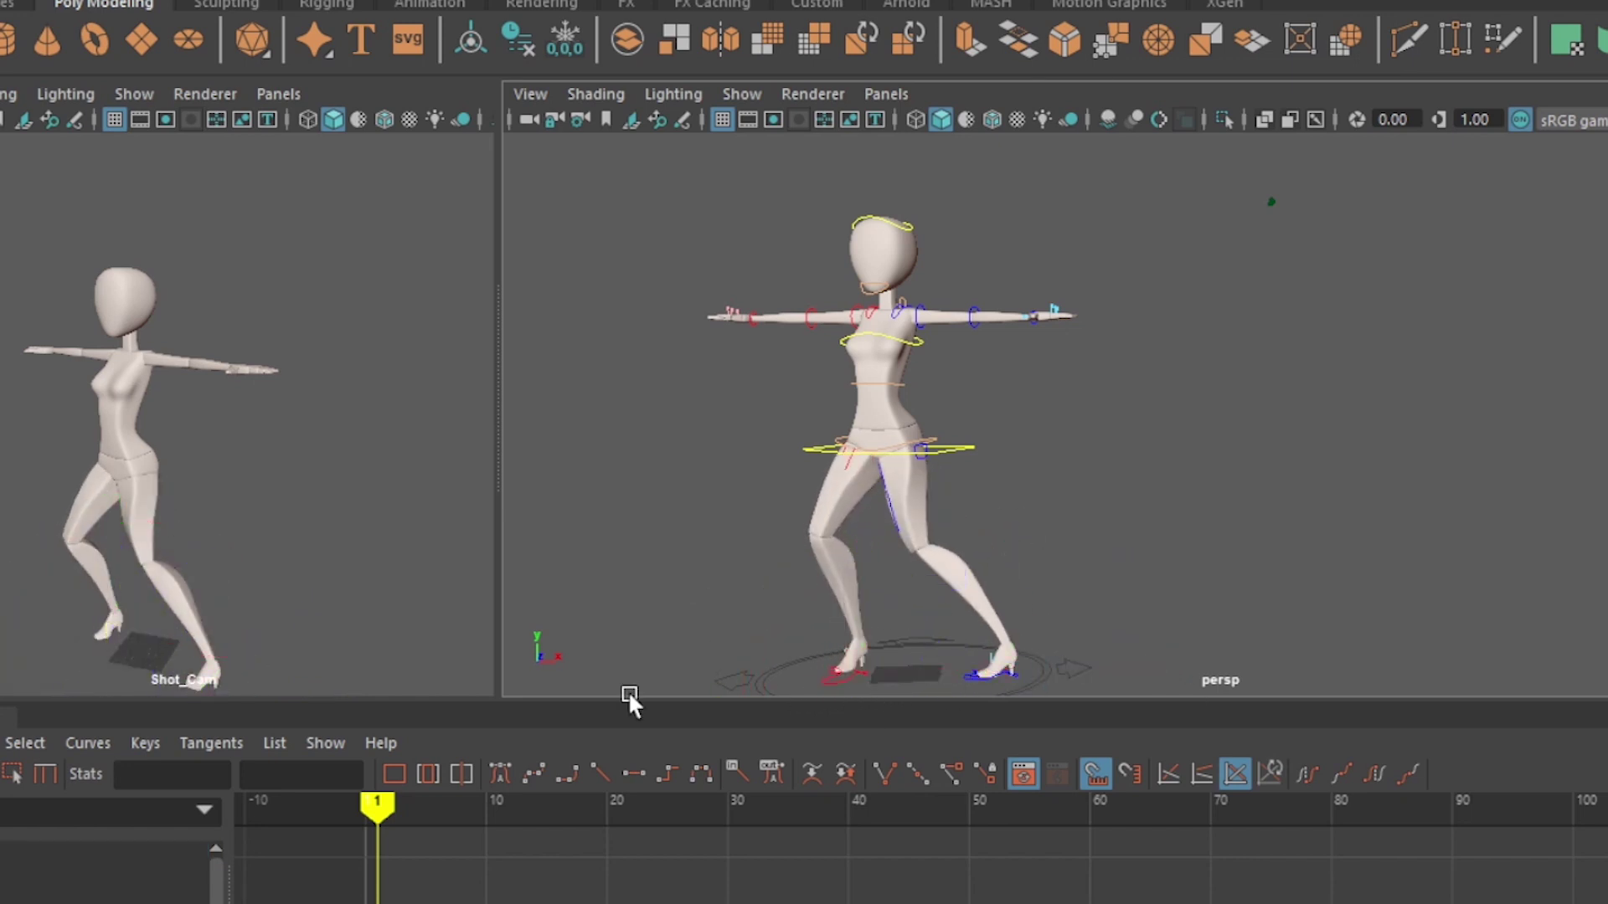
Shift the Upper_Body control sideways and bring the upper body into close view
click(972, 448)
drag(1017, 450, 981, 452)
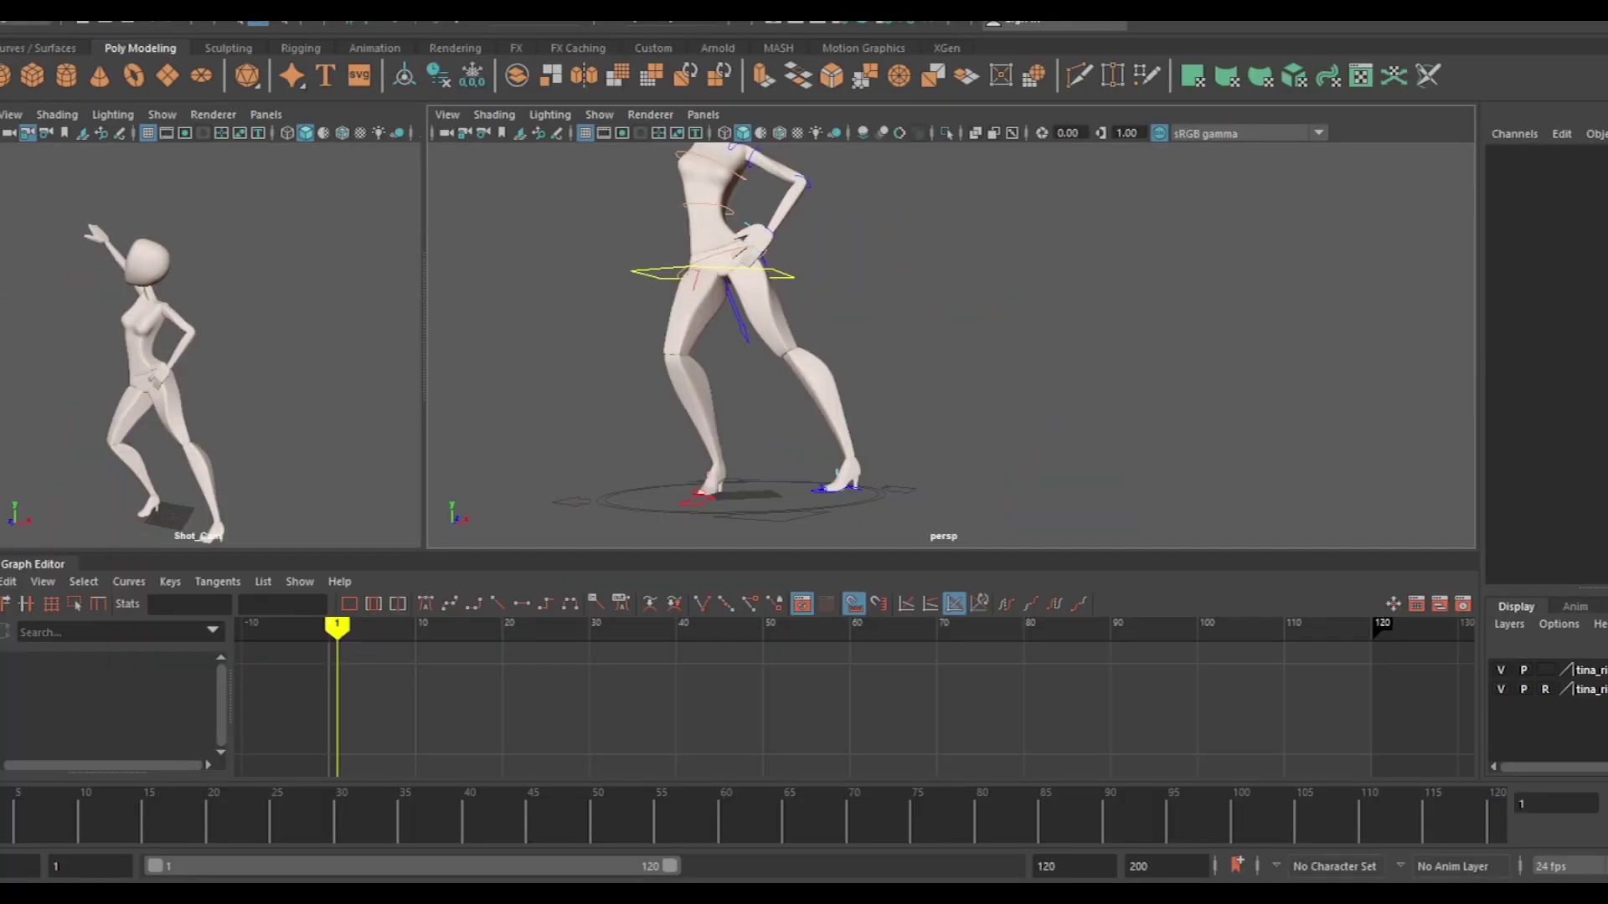
alt+right_drag(754, 351, 582, 315)
click(634, 326)
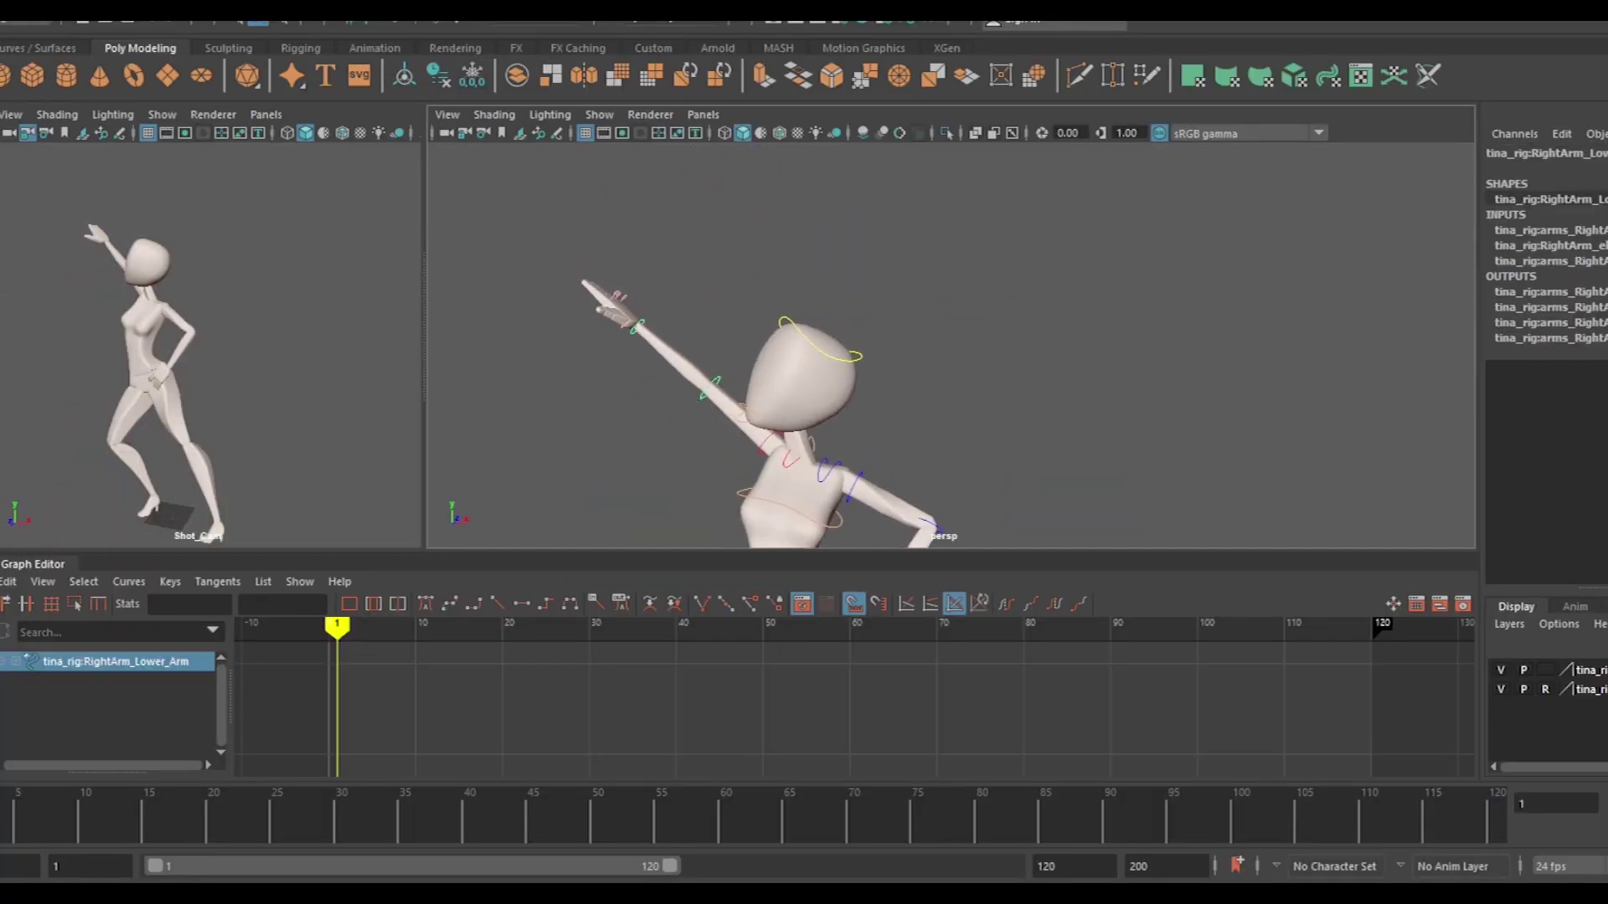
Rotate the right thumb control outward, viewed from a side close-up of the arm
click(775, 442)
click(734, 461)
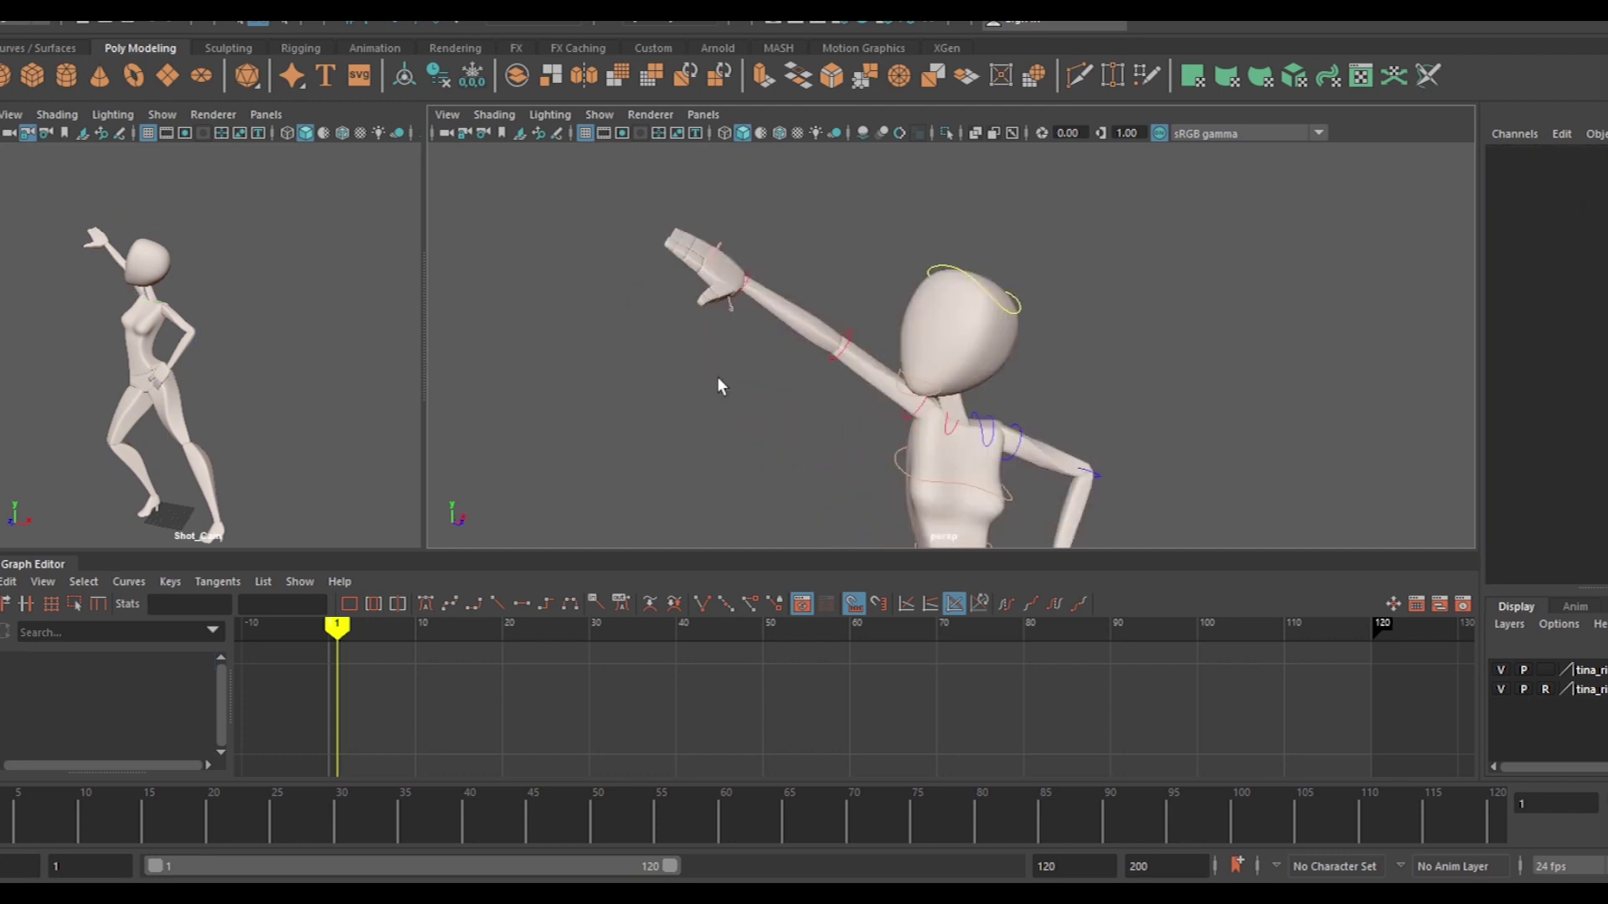
alt+drag(717, 376, 670, 501)
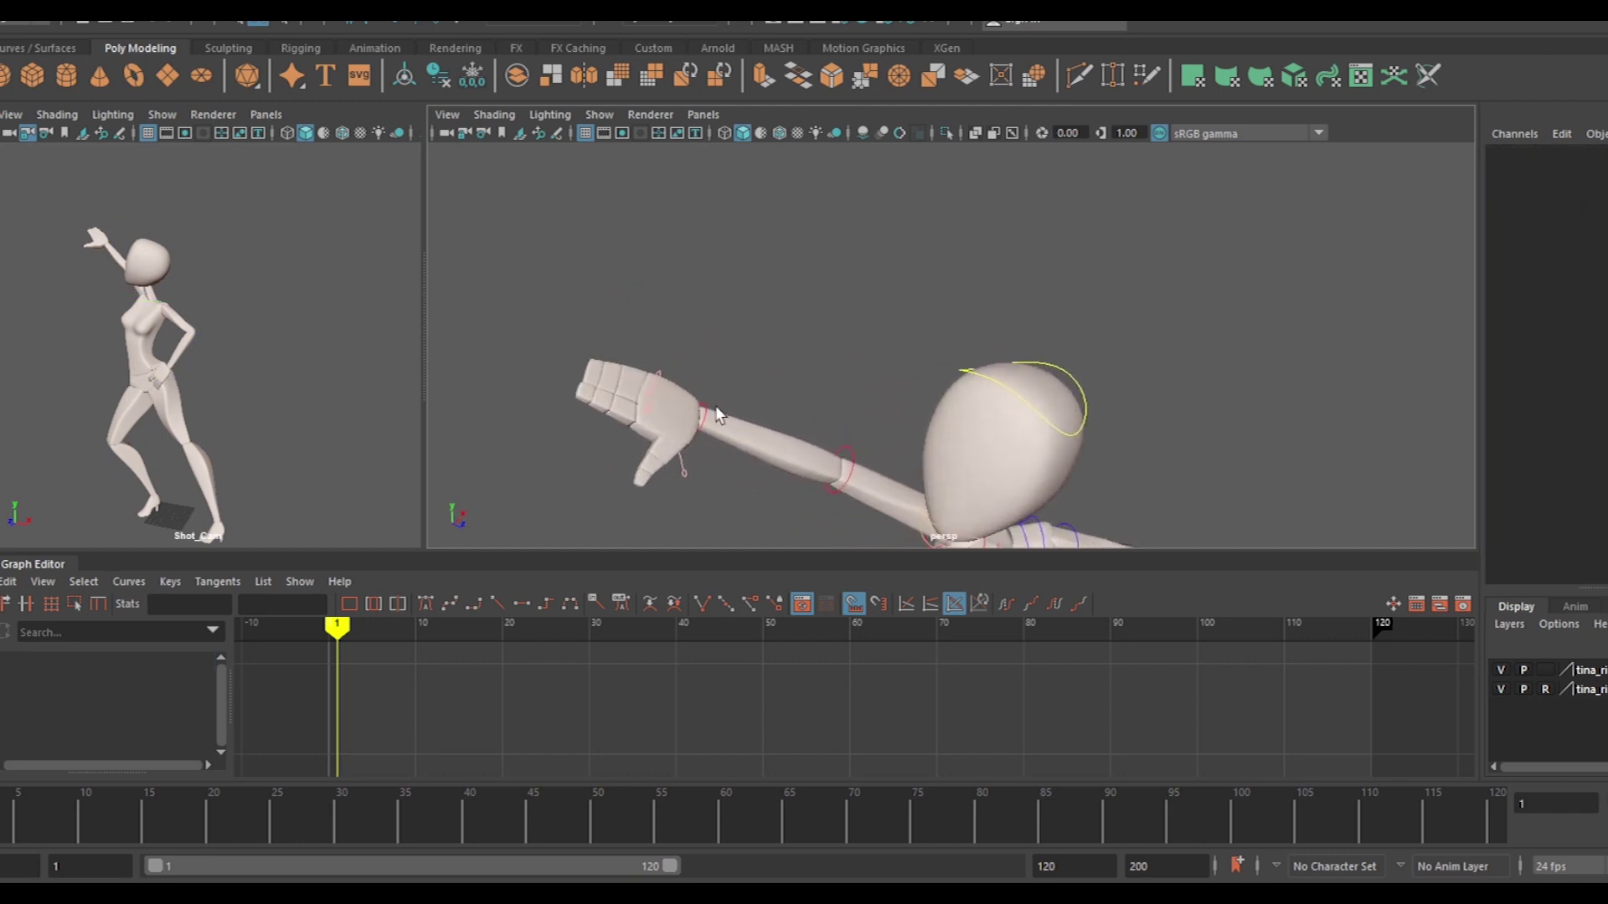
click(684, 471)
drag(670, 486, 1344, 406)
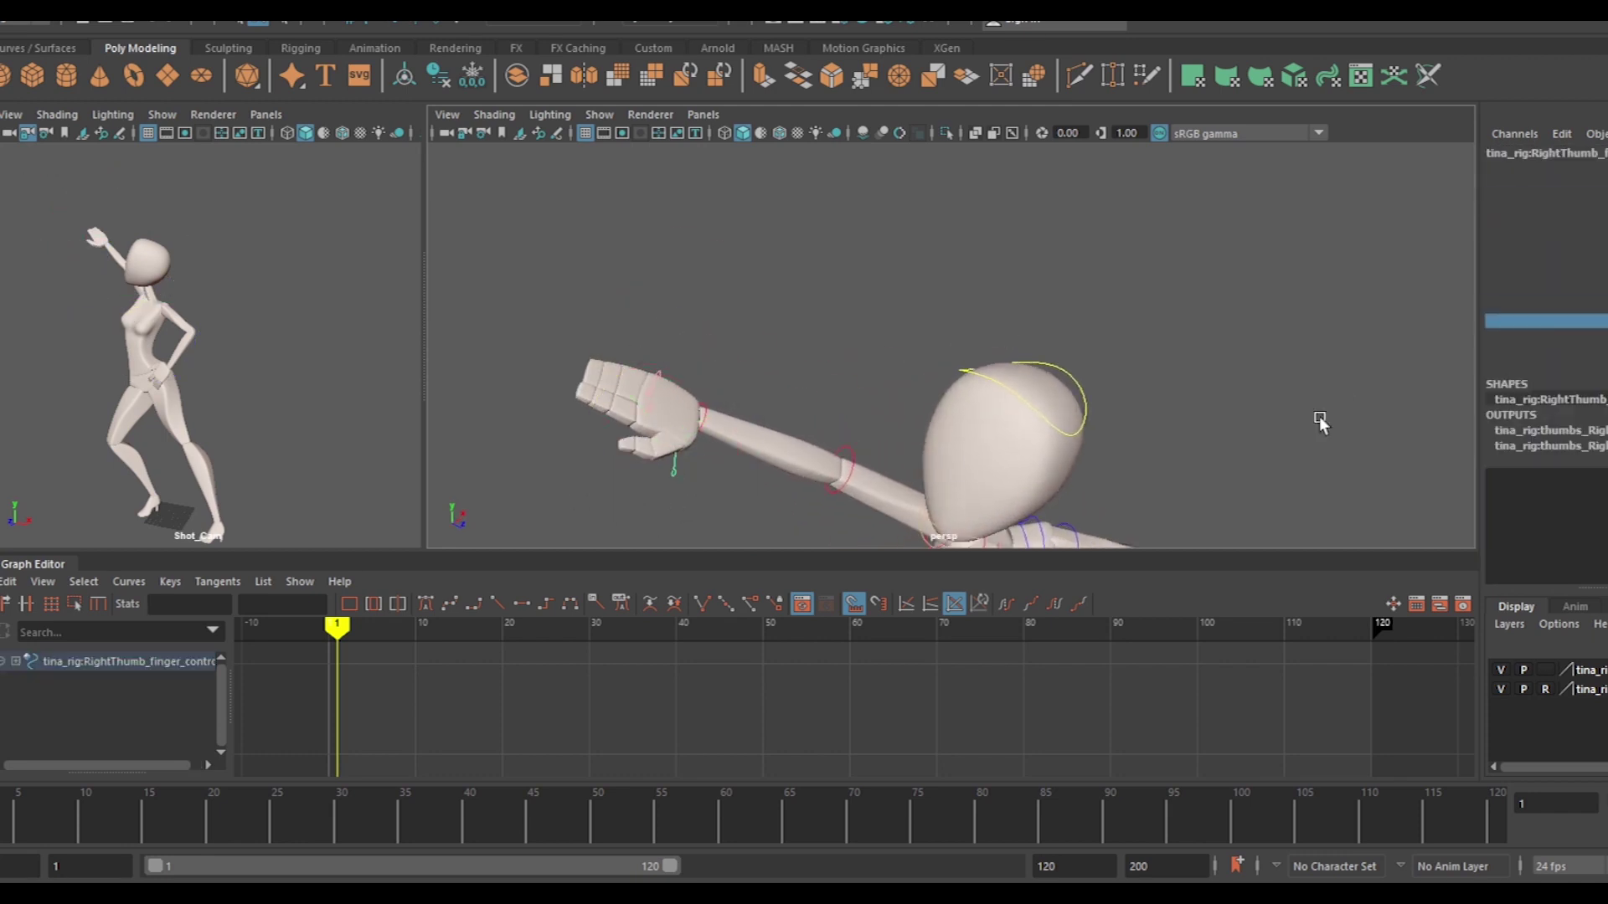
mouse_move(849, 483)
alt+mouse_down()
mouse_move(657, 495)
mouse_move(871, 368)
mouse_move(821, 301)
alt+mouse_up()
Curl the selected right finger controls and rotate the thumb down across the fist
click(667, 502)
click(868, 394)
shift+click(871, 354)
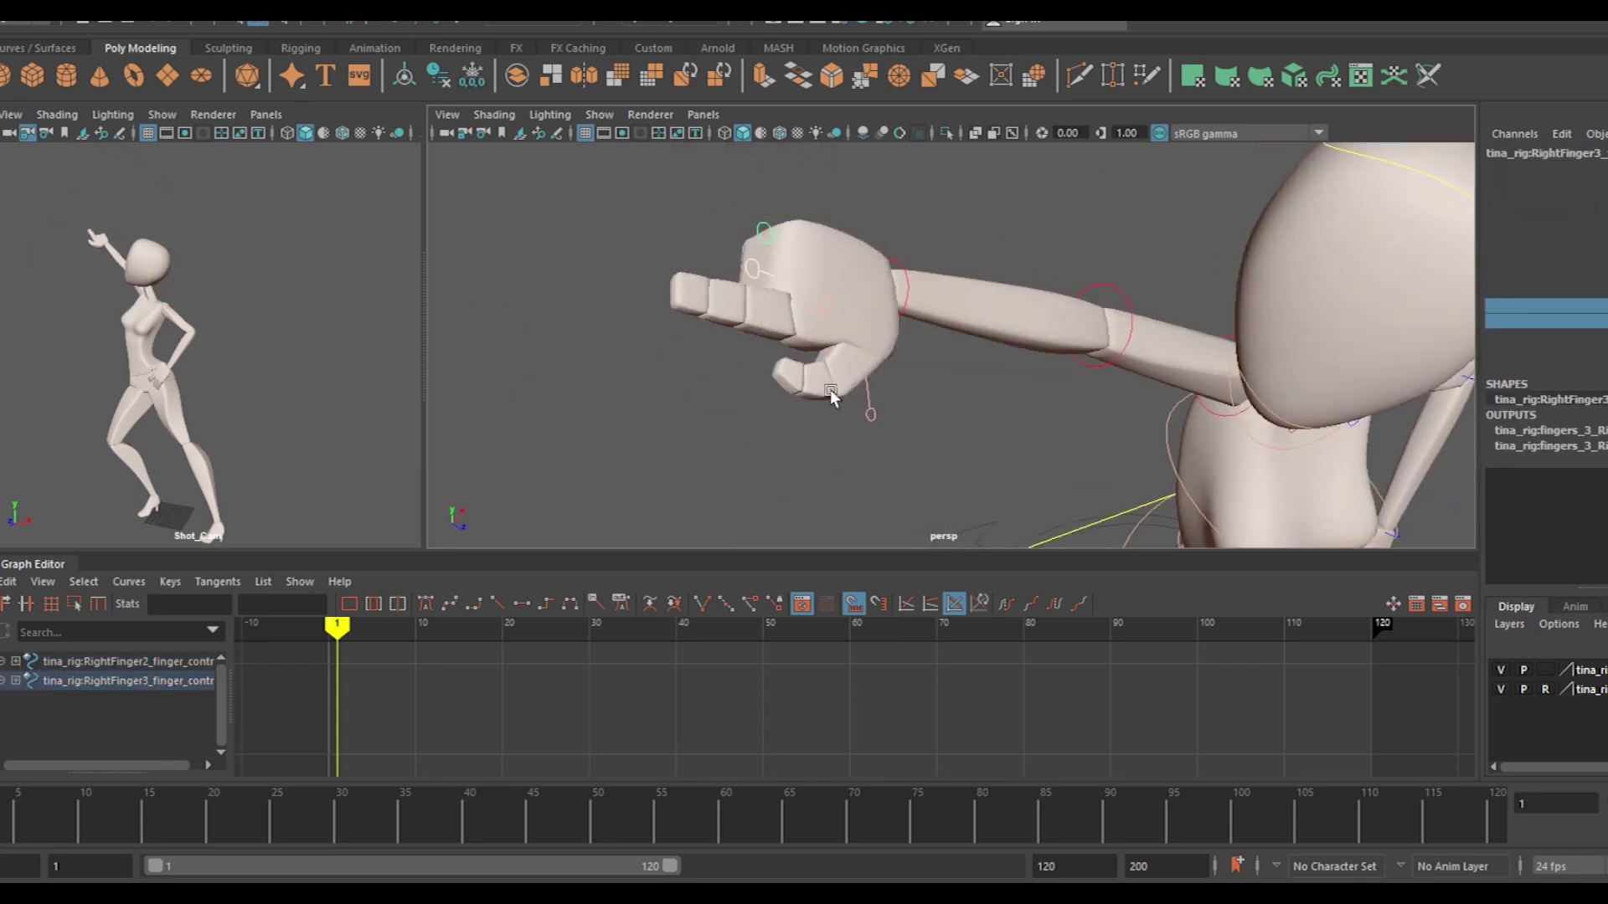
alt+drag(831, 397, 929, 462)
click(1057, 364)
mouse_move(1038, 362)
mouse_down()
mouse_move(955, 360)
mouse_move(944, 293)
mouse_move(922, 388)
mouse_up()
click(921, 388)
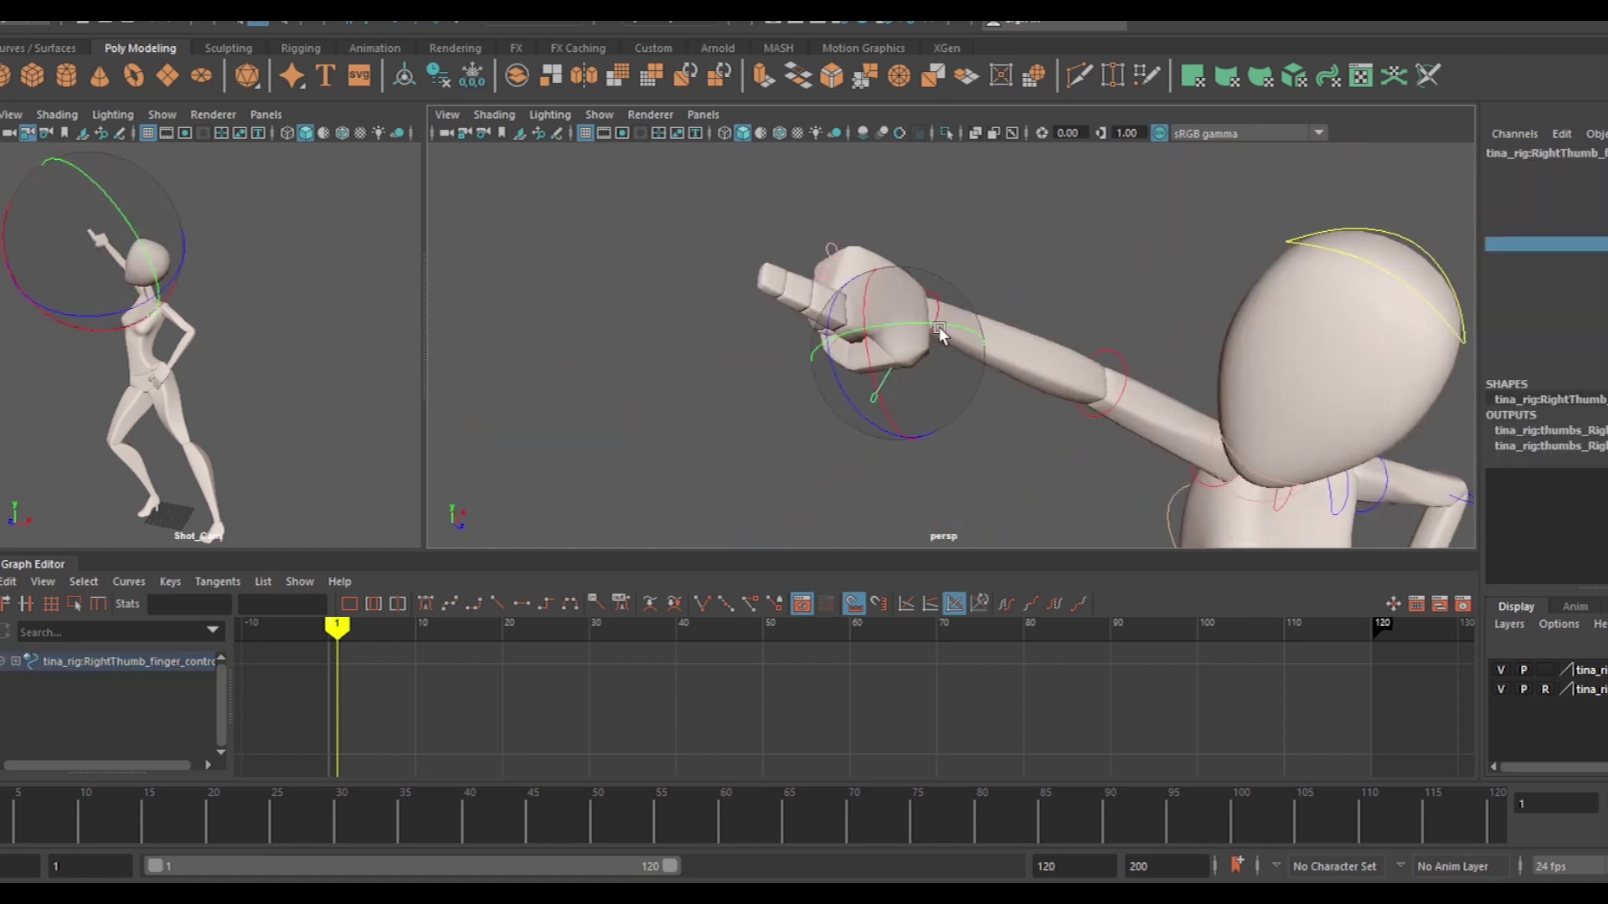
Curl the remaining fingers, leaving the index extended, and review the pose from the front
mouse_move(781, 435)
alt+mouse_down()
mouse_move(1418, 223)
mouse_move(577, 392)
alt+mouse_up()
click(829, 433)
click(578, 392)
shift+click(533, 376)
mouse_move(674, 479)
alt+mouse_down()
mouse_move(668, 445)
mouse_move(743, 344)
mouse_move(750, 243)
alt+mouse_up()
click(744, 342)
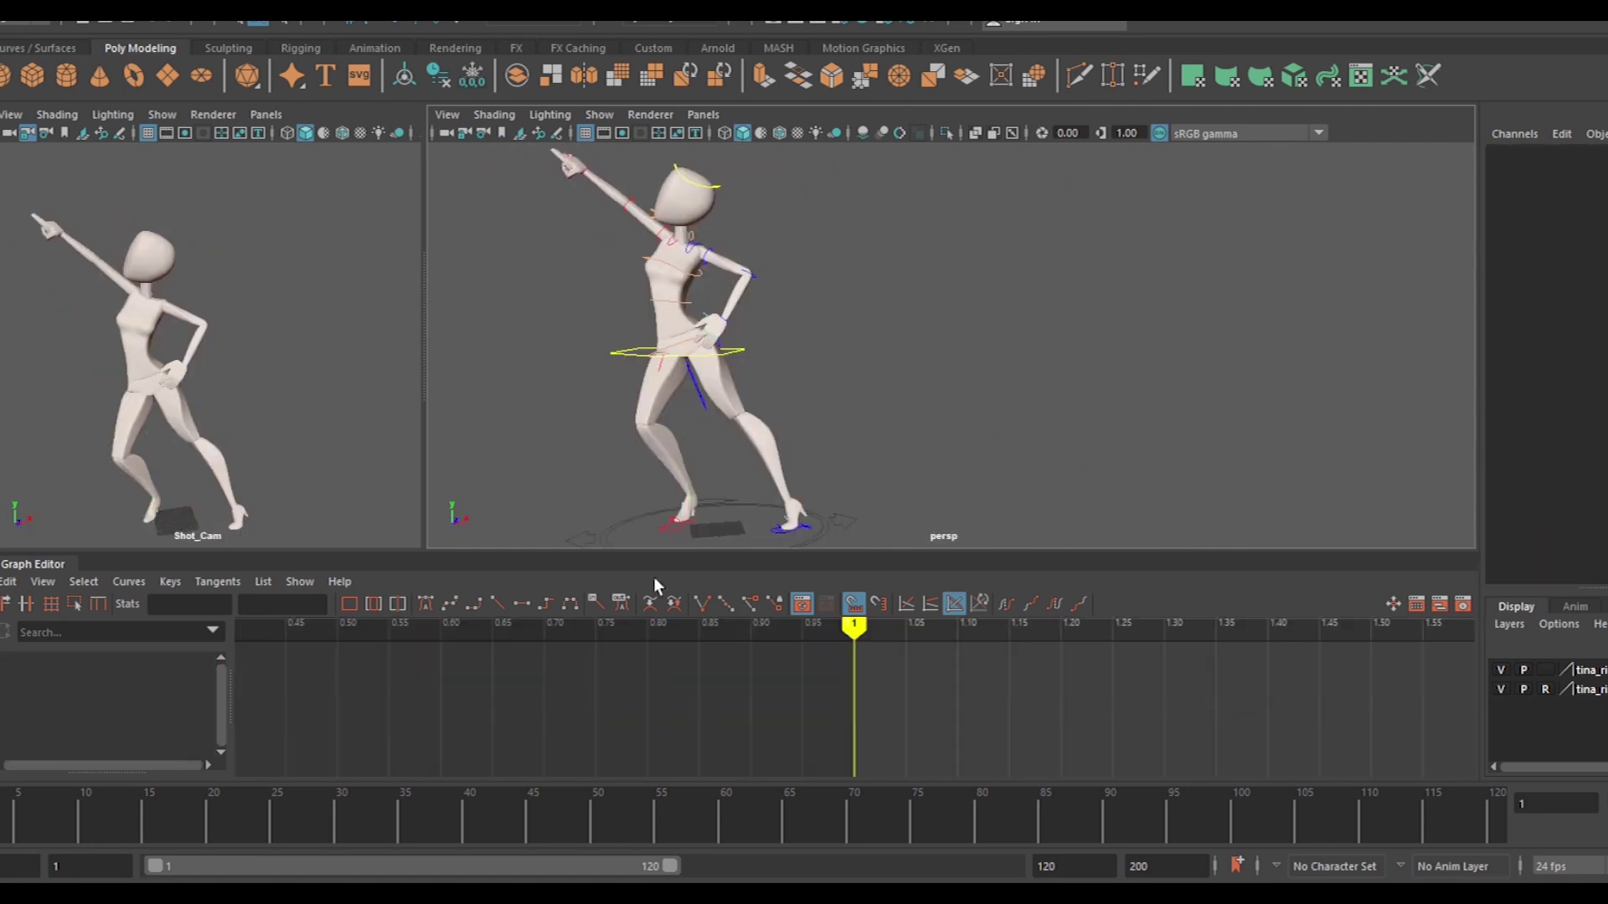
click(692, 514)
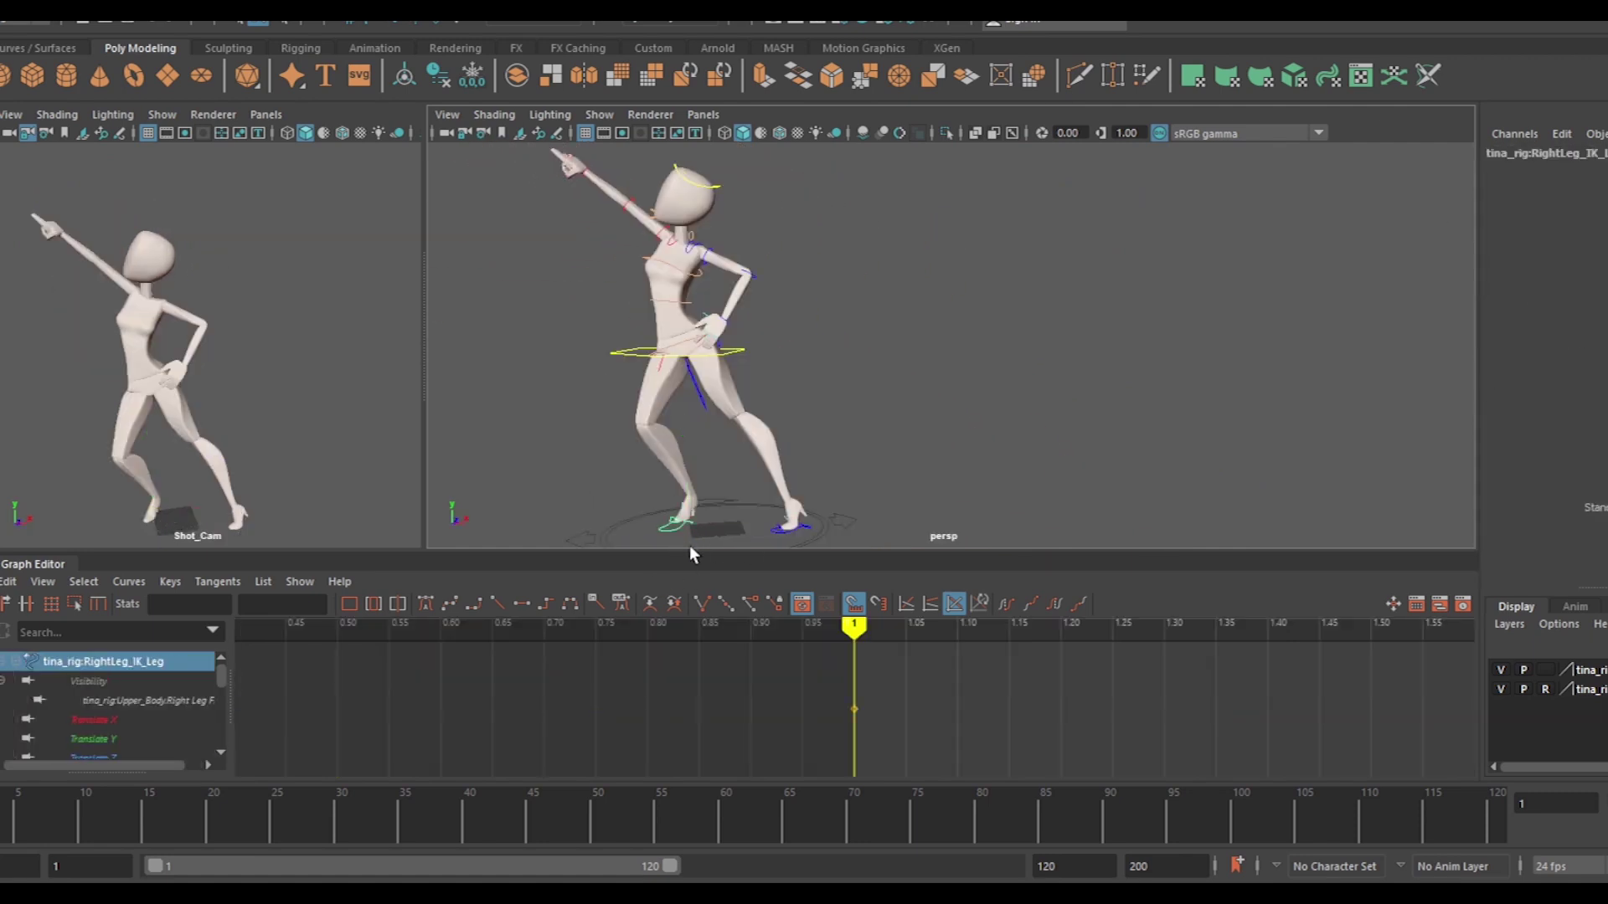
At frame 10, orbit to the side and move the Upper_Body control back on Z
click(718, 529)
click(718, 530)
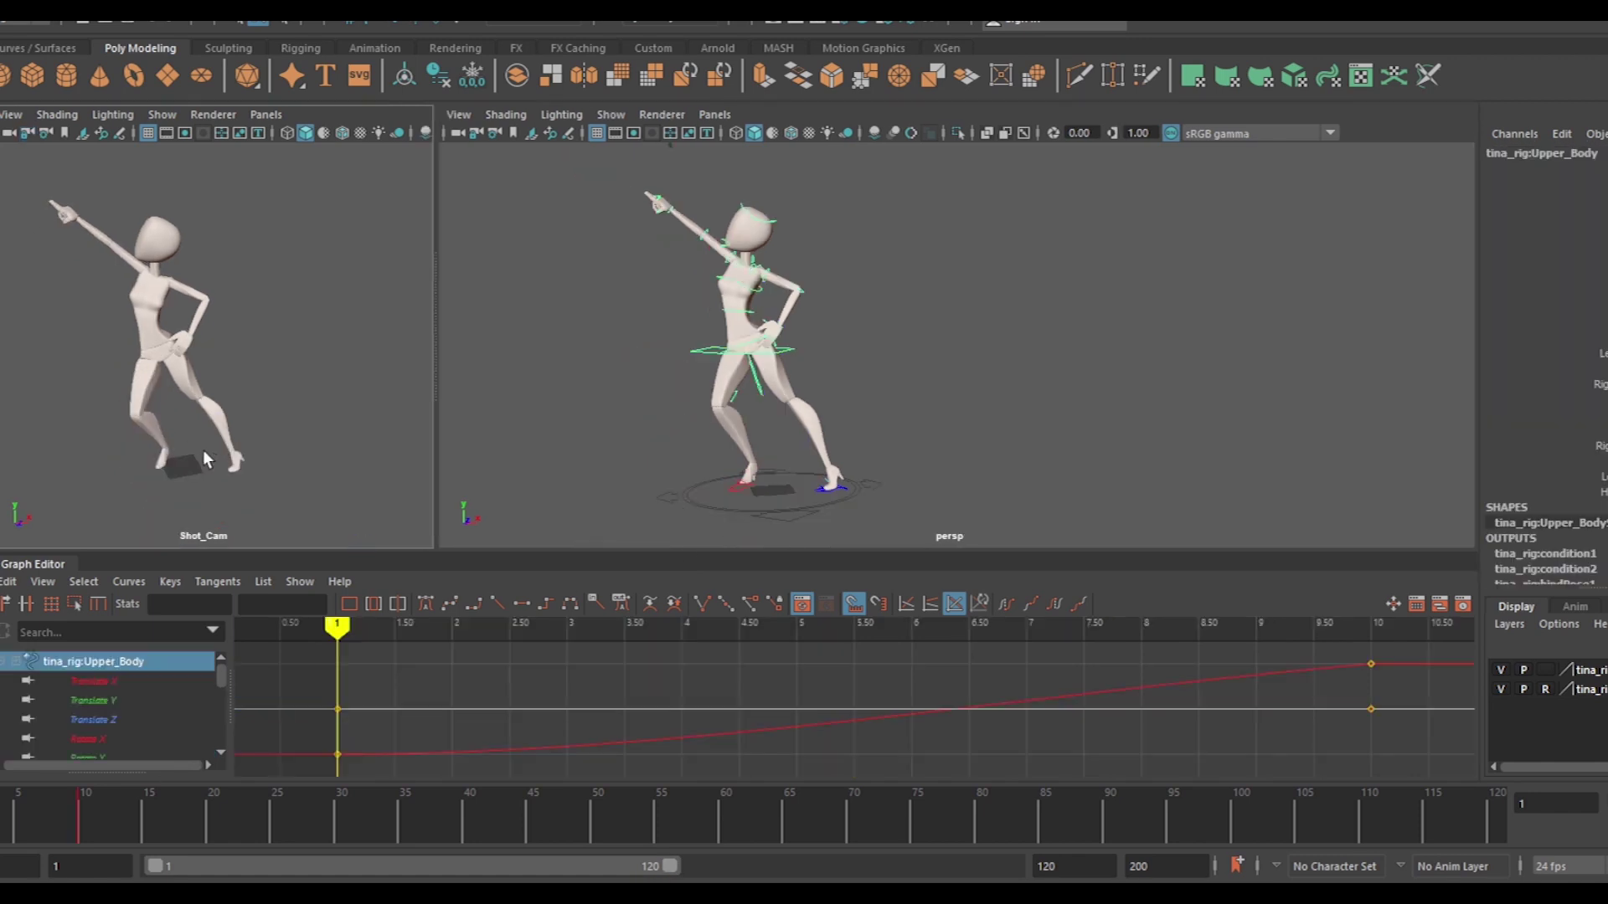
alt+middle_drag(178, 433, 222, 482)
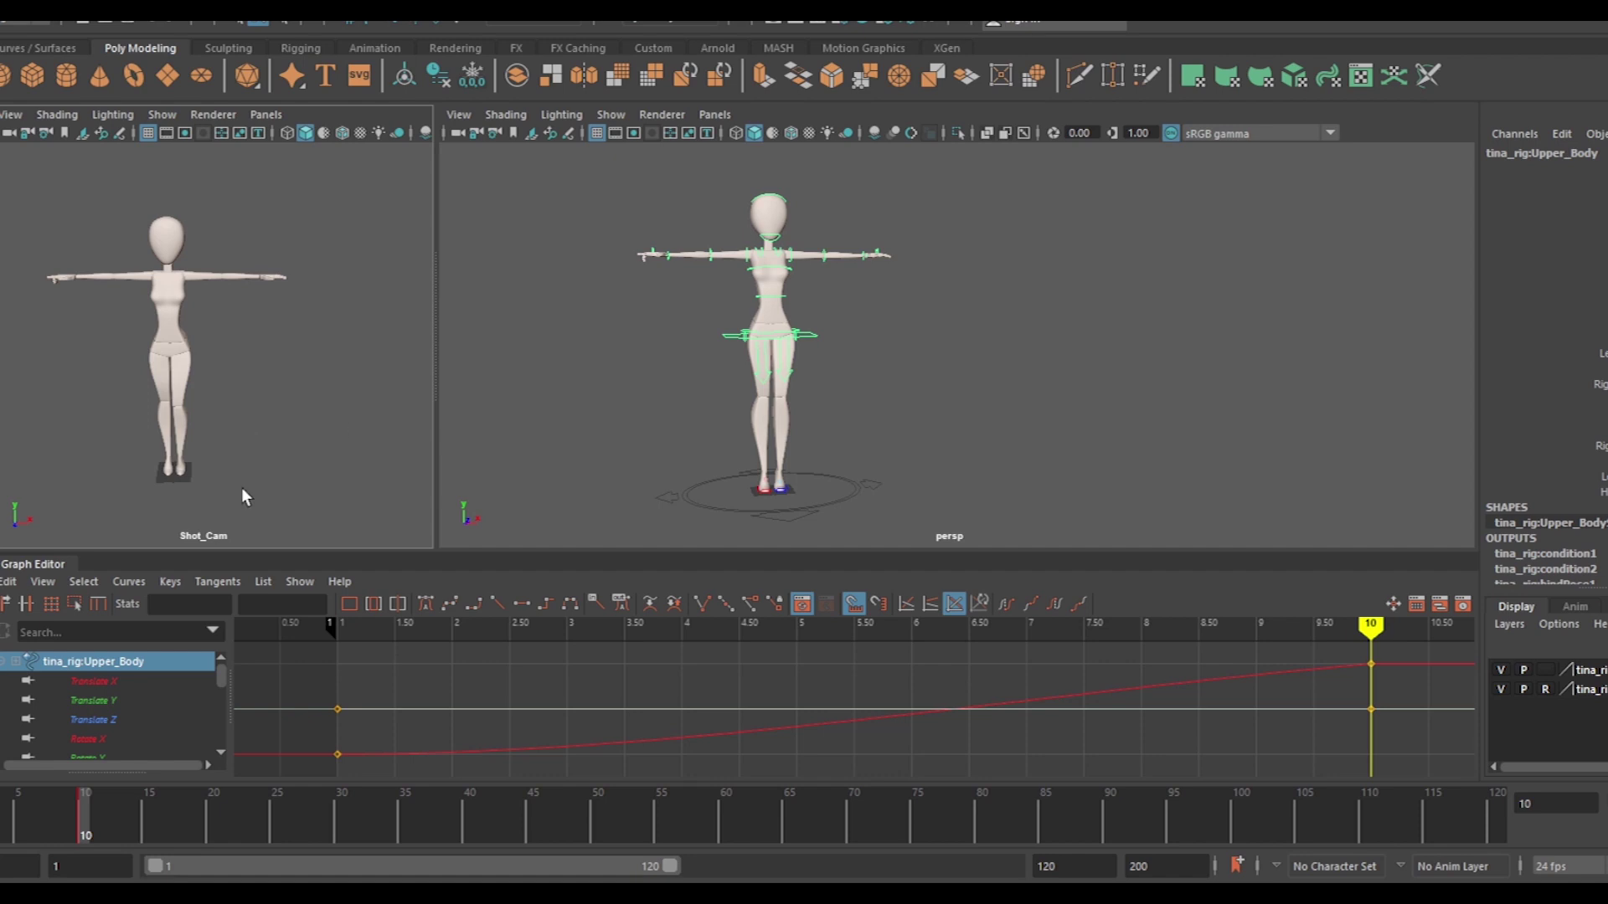
mouse_move(938, 410)
alt+mouse_down()
mouse_move(905, 419)
mouse_move(729, 358)
mouse_move(821, 471)
mouse_move(811, 452)
alt+mouse_up()
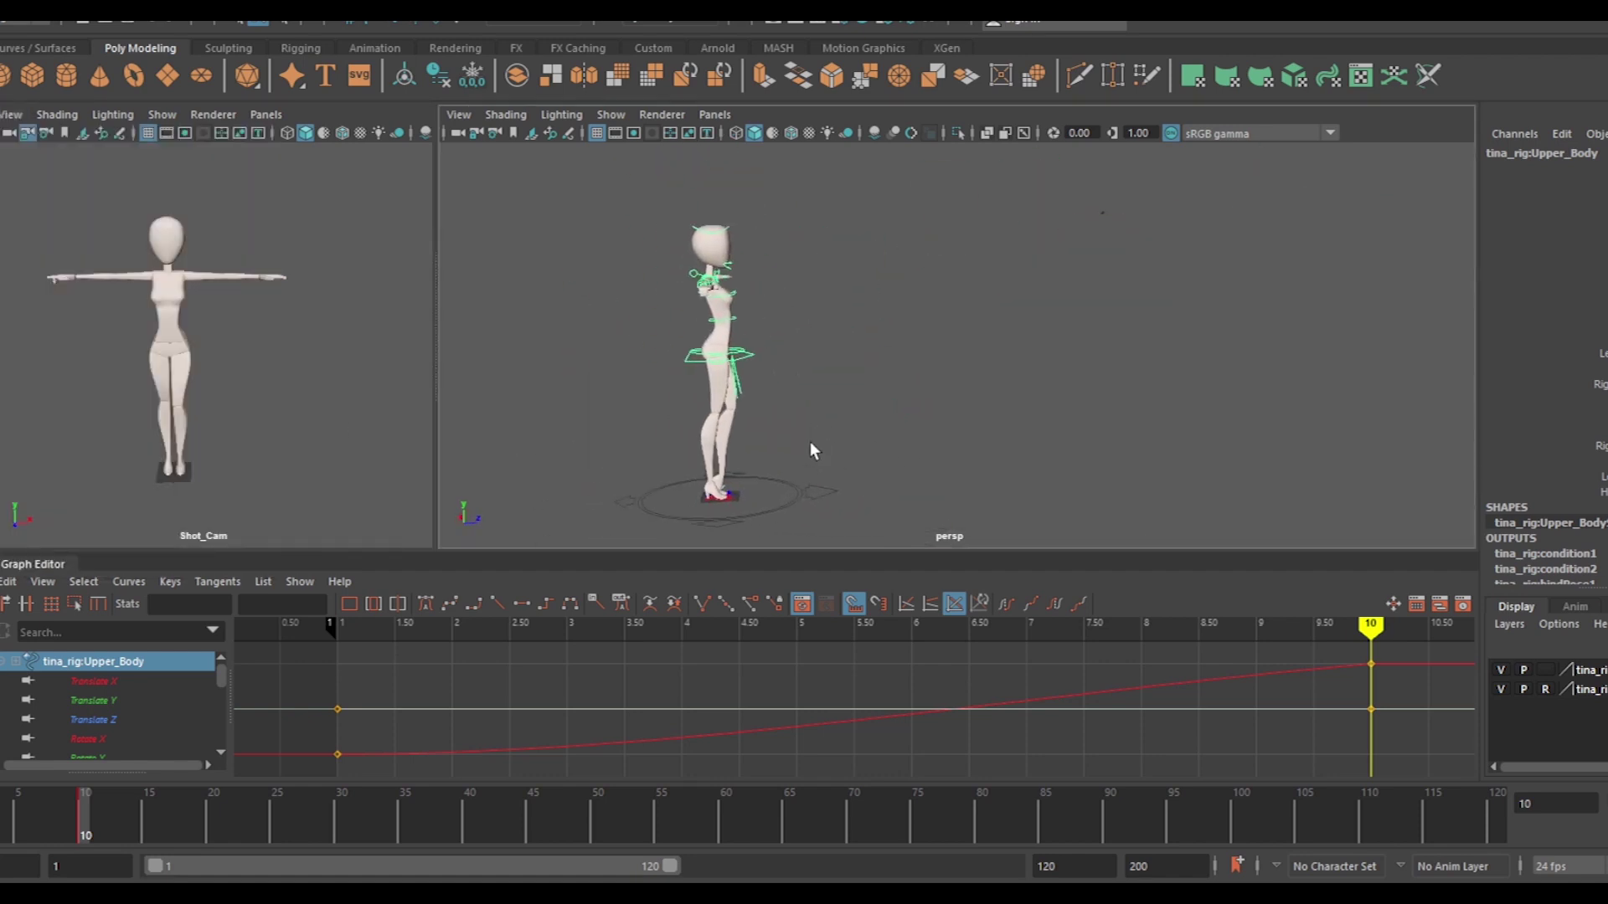
click(779, 352)
key(w)
mouse_move(875, 356)
mouse_down()
mouse_move(838, 521)
mouse_move(837, 768)
mouse_up()
Move the RightLeg_IK_Leg control up and back into a deep lunge
scroll(845, 485, up, 3)
click(712, 634)
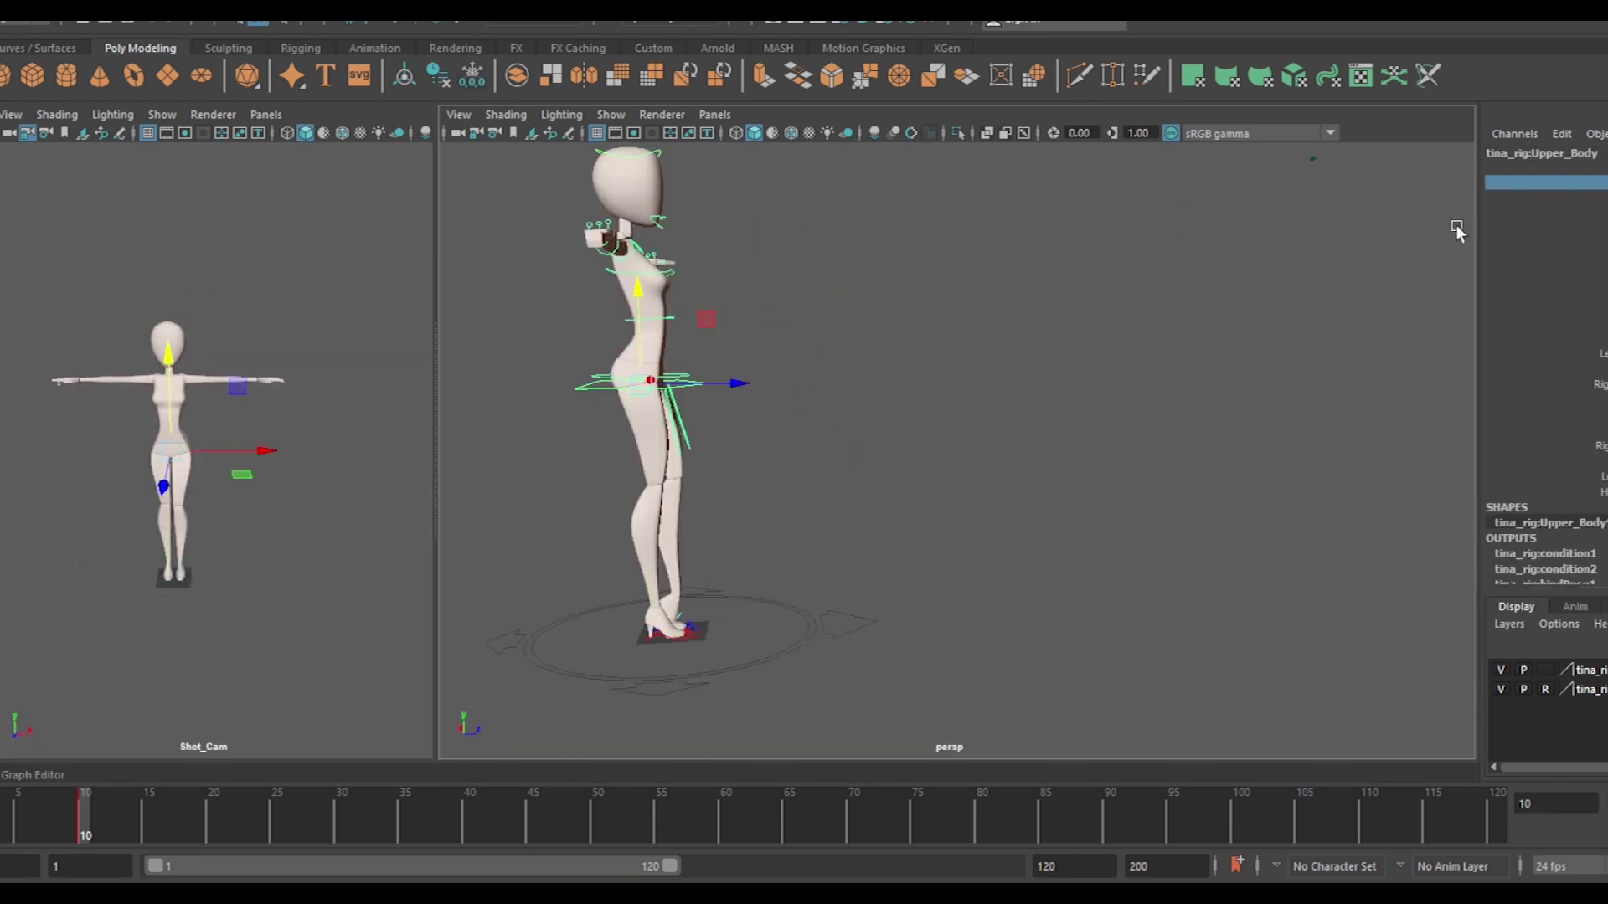
drag(711, 634, 702, 639)
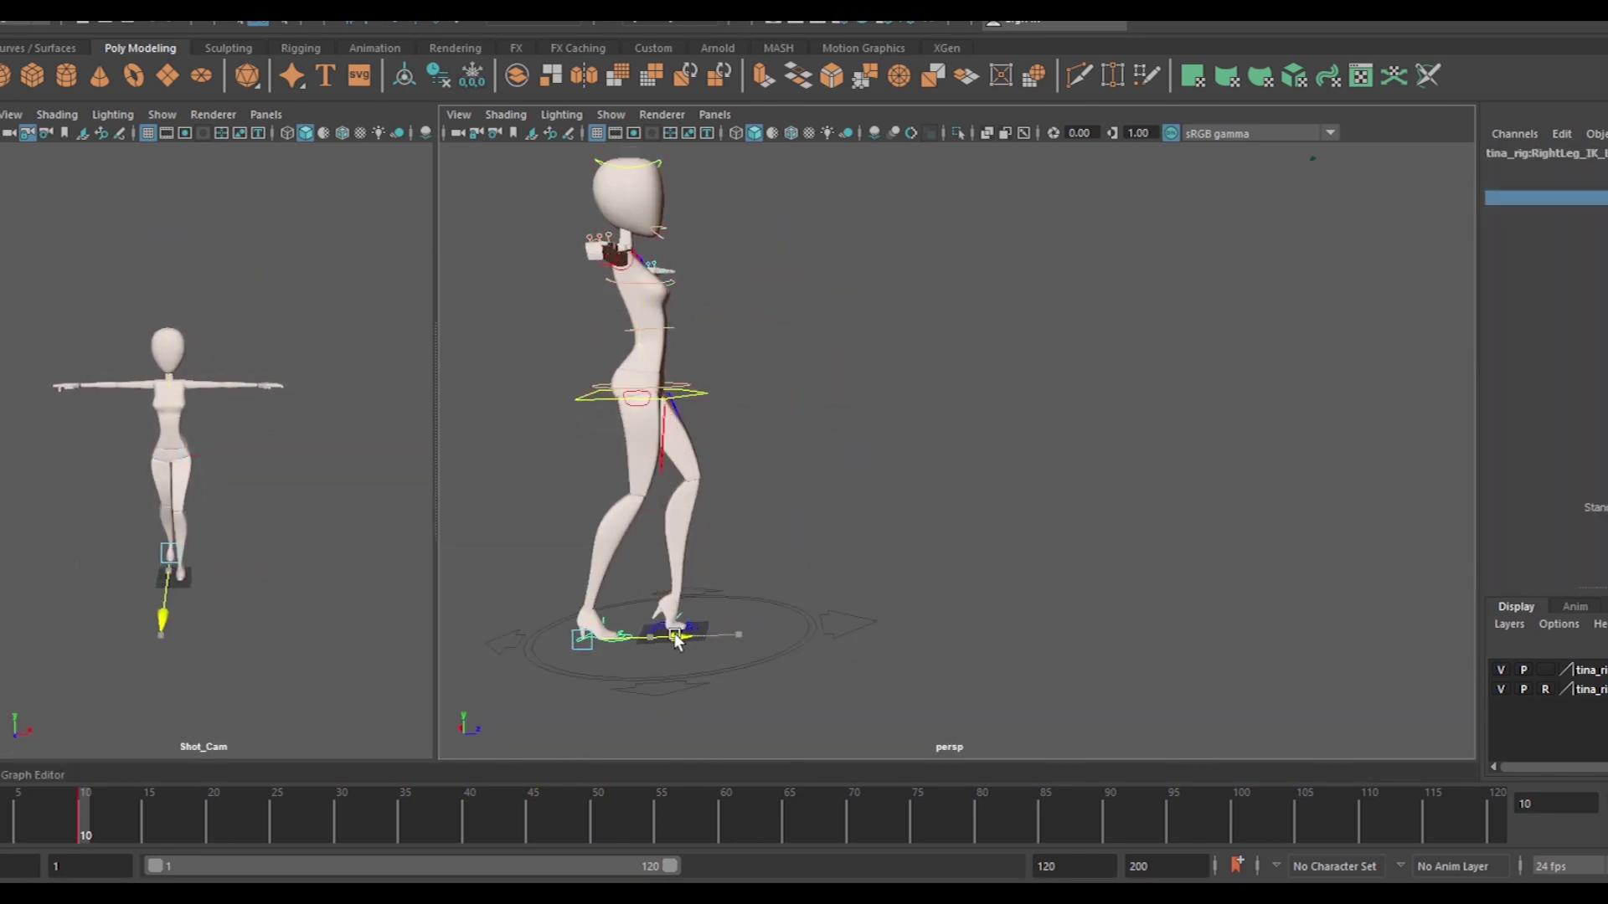
drag(642, 483, 672, 453)
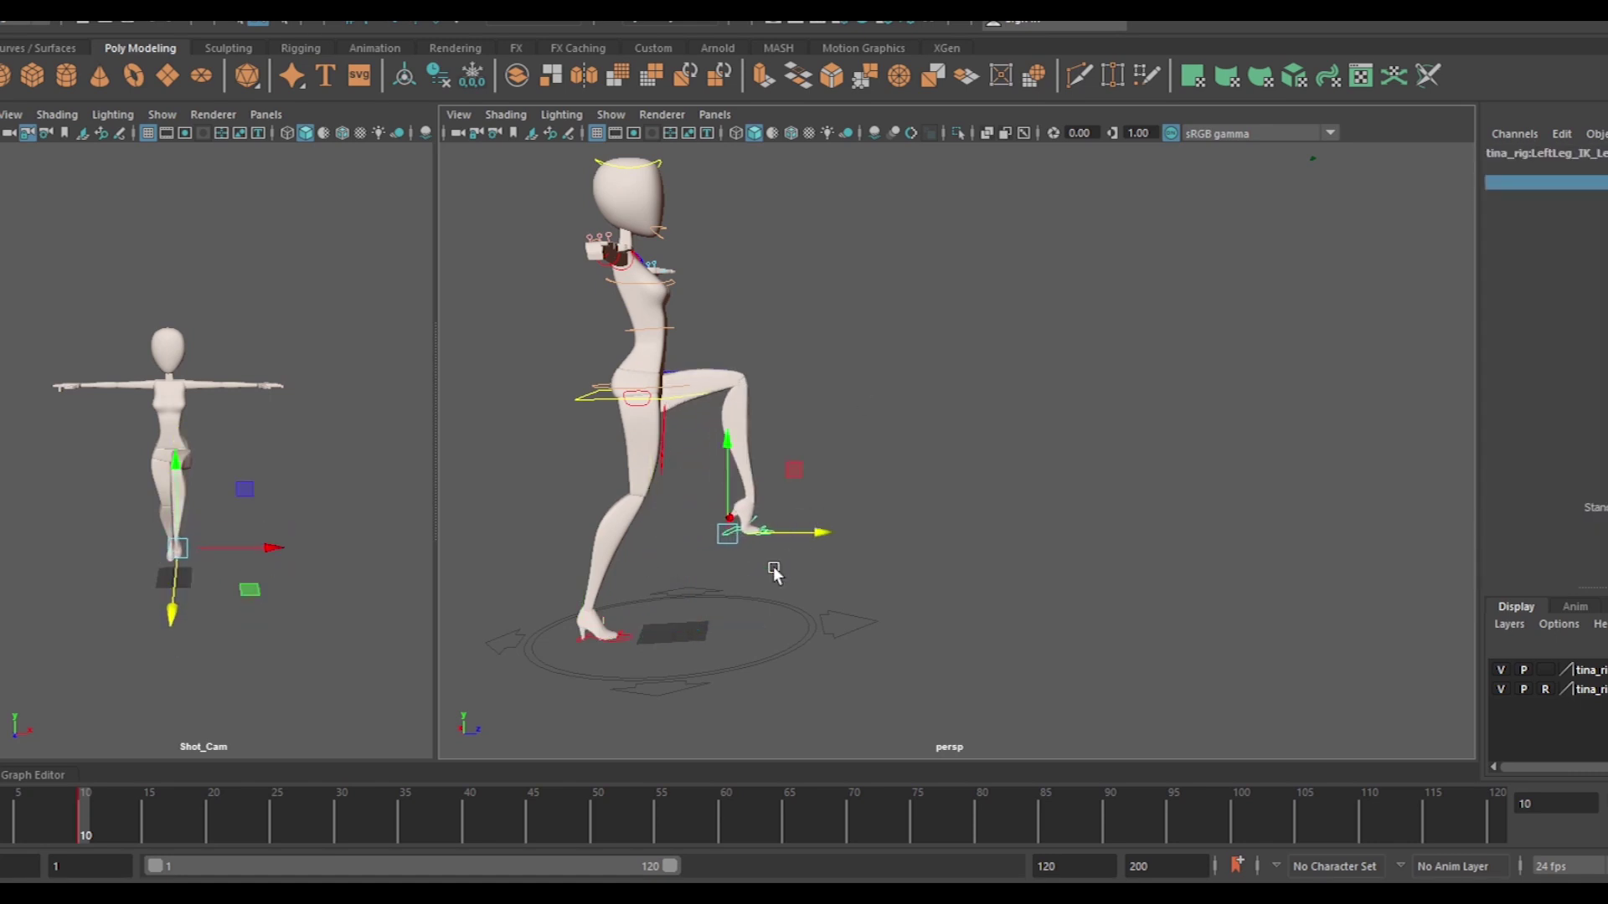
drag(582, 570, 582, 469)
drag(581, 531, 467, 531)
alt+middle_drag(754, 419, 880, 448)
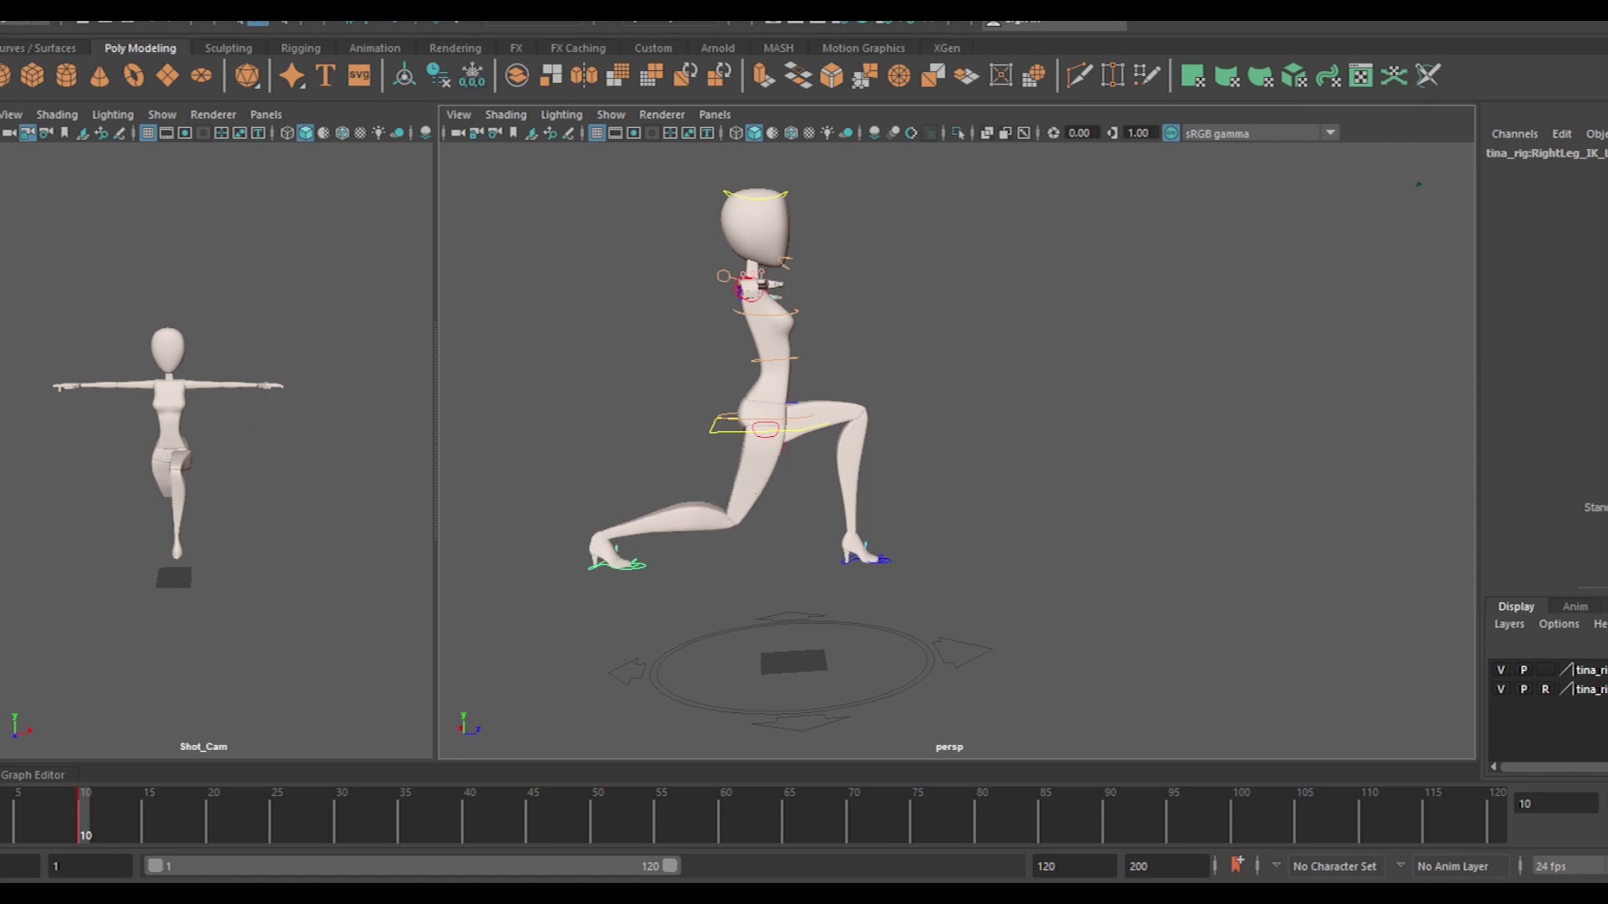
Rotate the right foot into the lunge and select the Character control
key(e)
drag(638, 495, 685, 511)
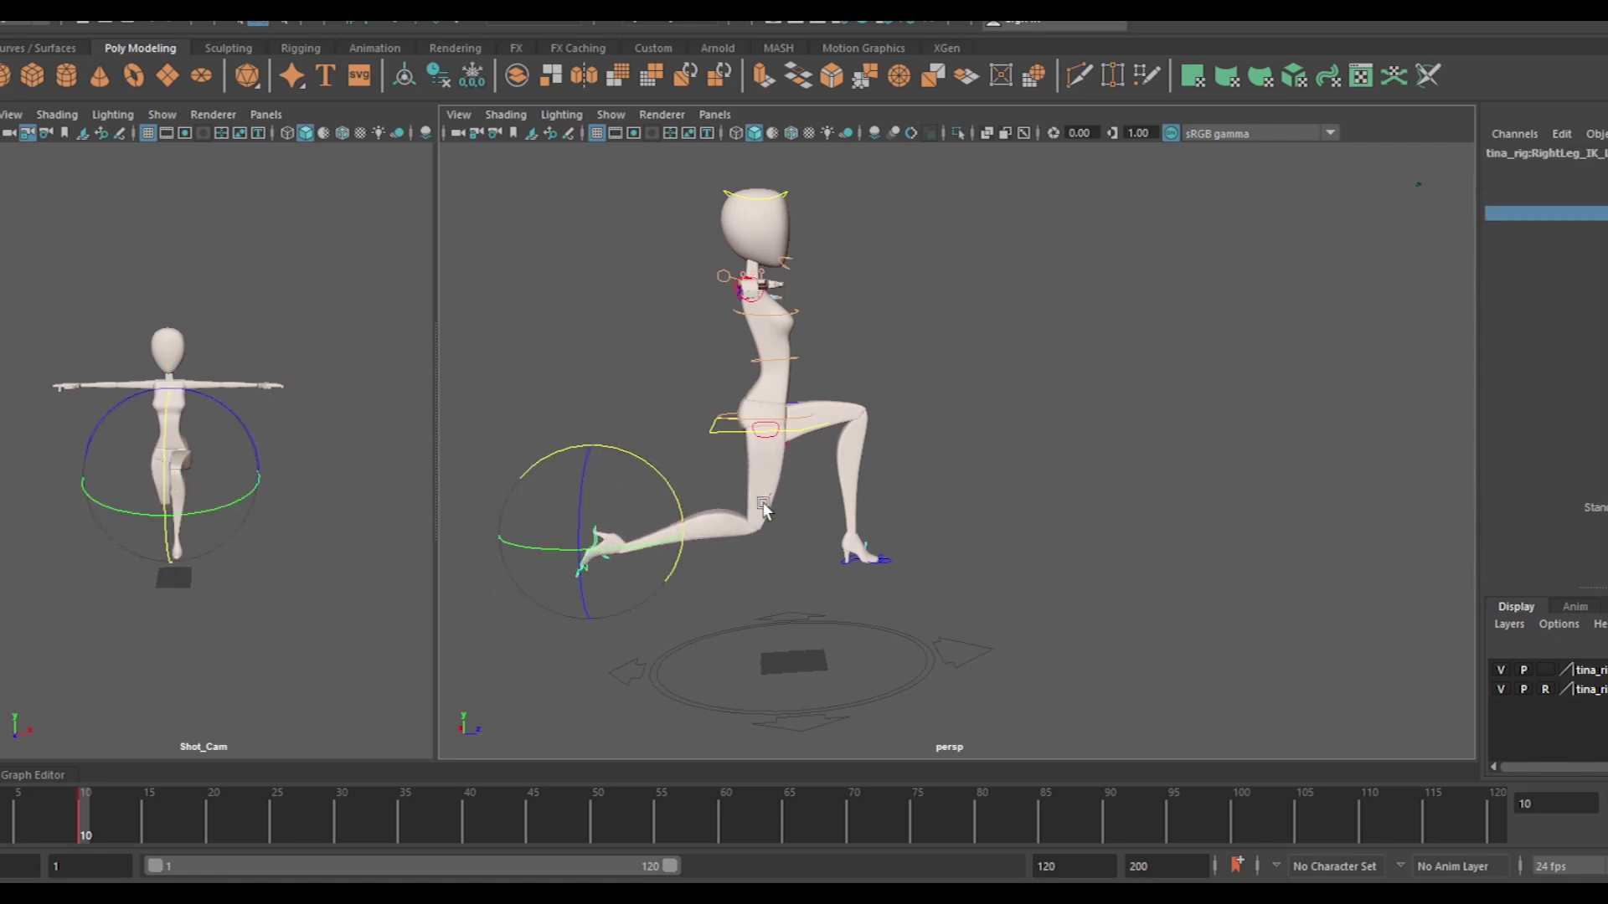
click(772, 569)
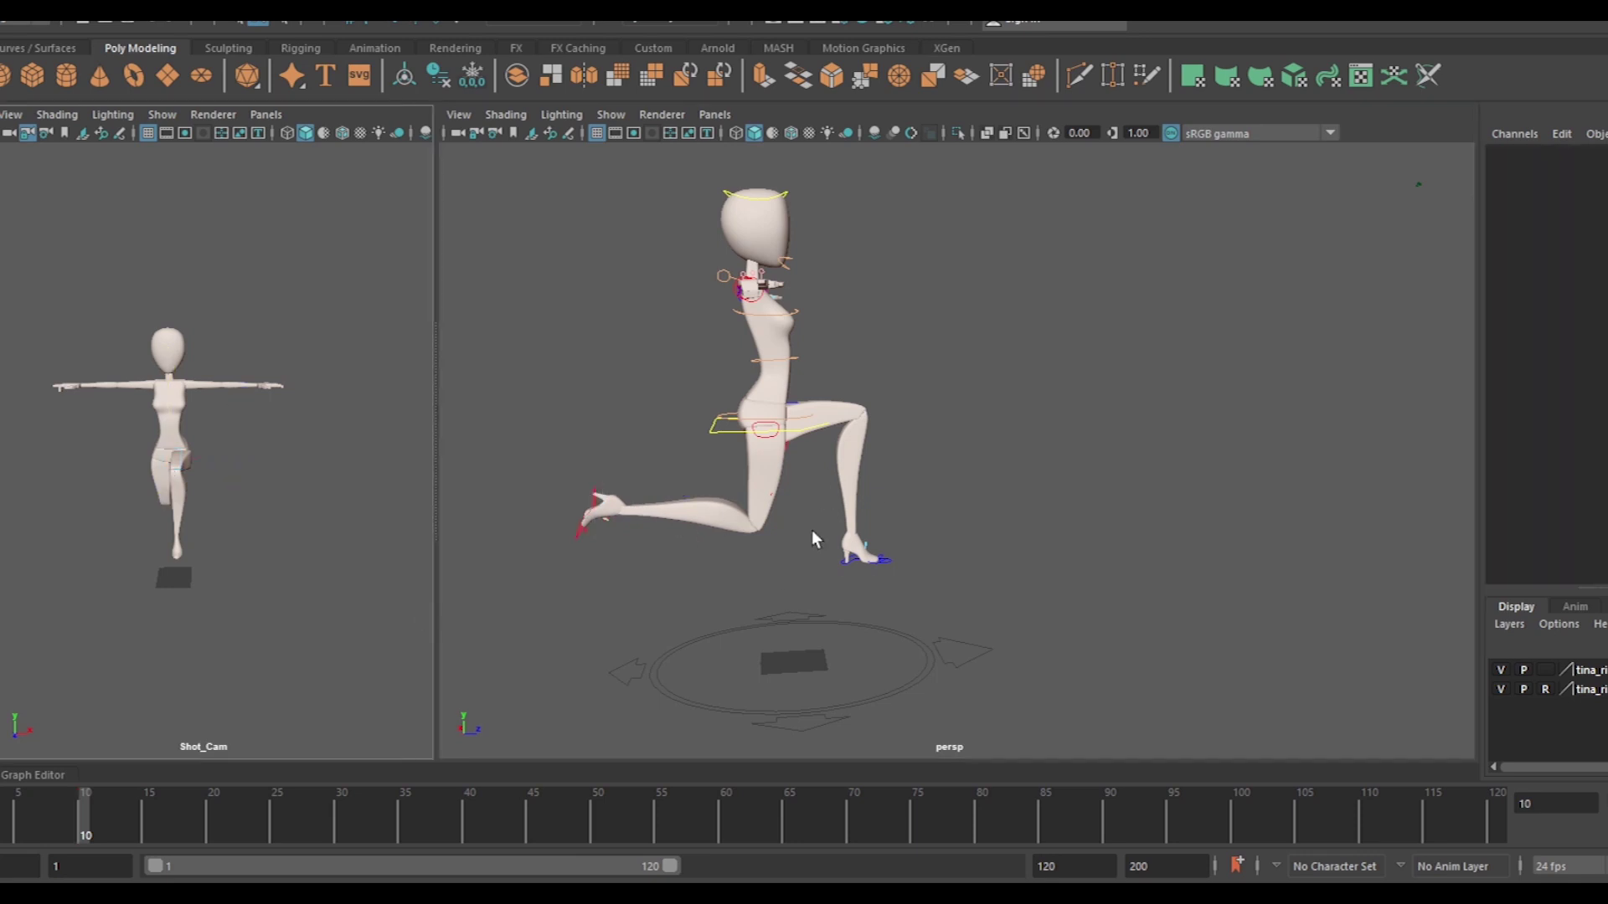
alt+middle_drag(772, 570, 772, 423)
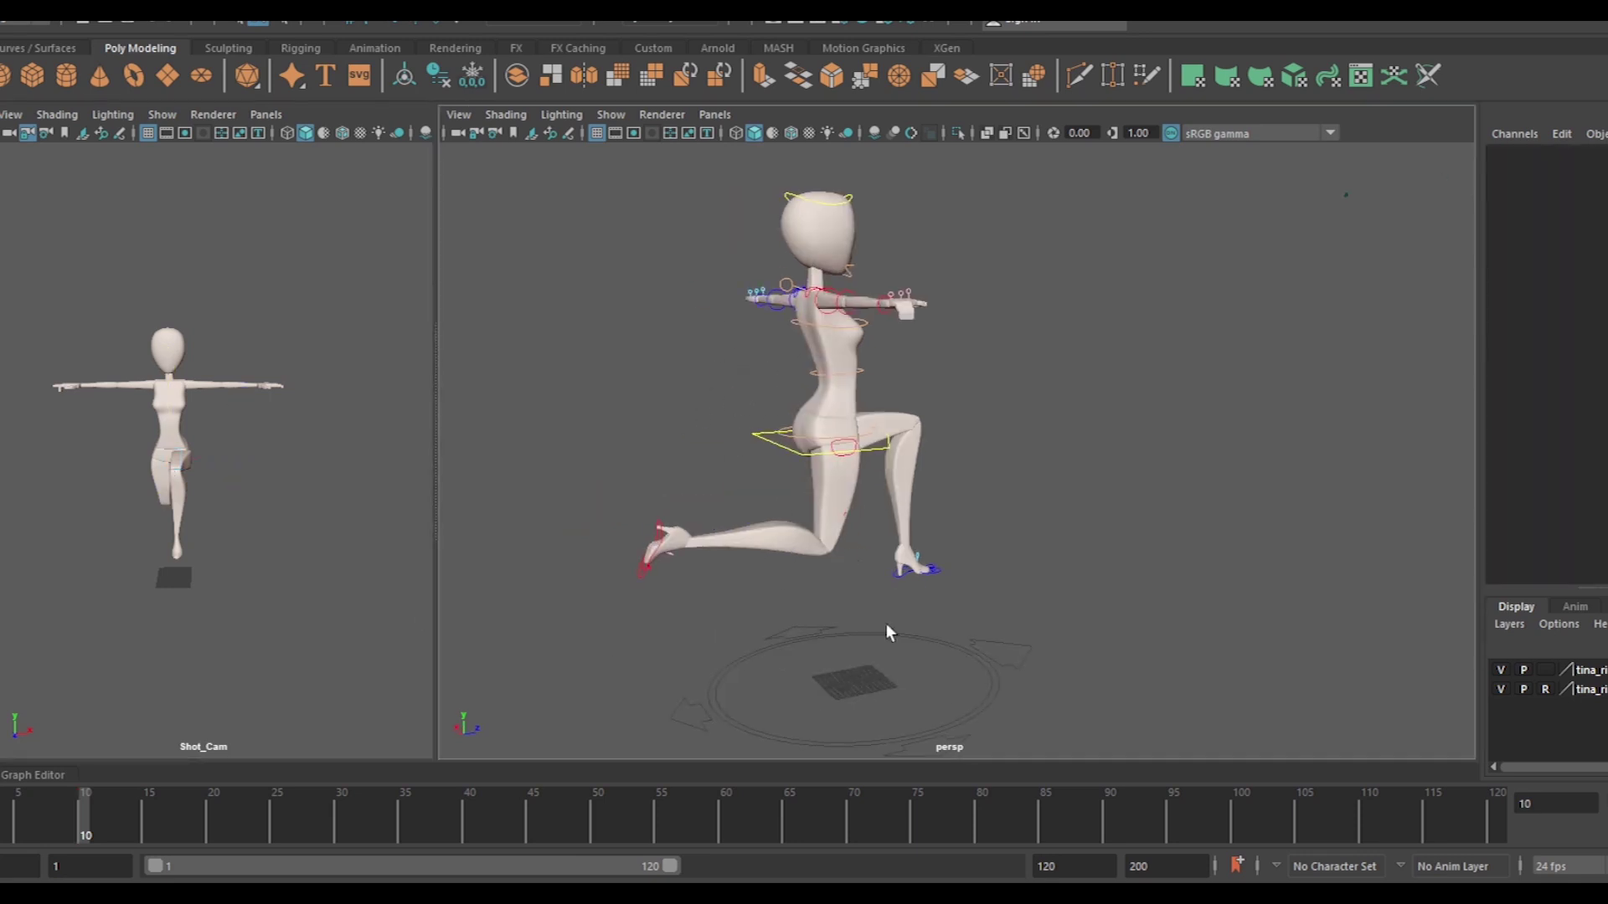
alt+drag(752, 408, 942, 630)
click(942, 630)
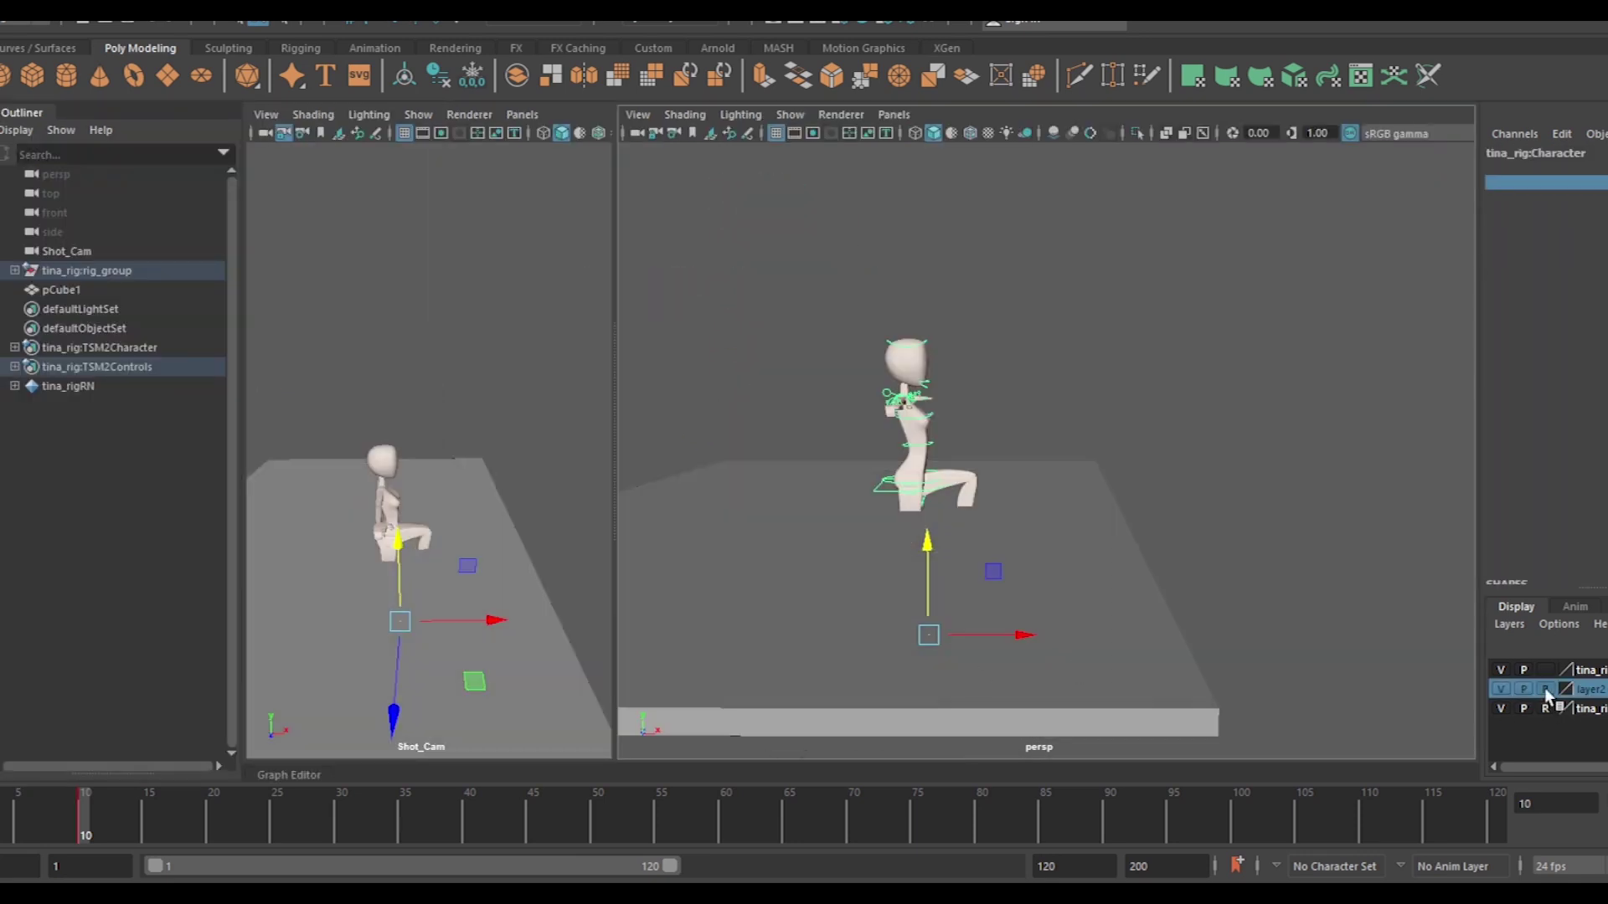
Make the ground box solid, raise the character onto it, and view the kneel from the side
click(1545, 688)
drag(940, 436, 938, 381)
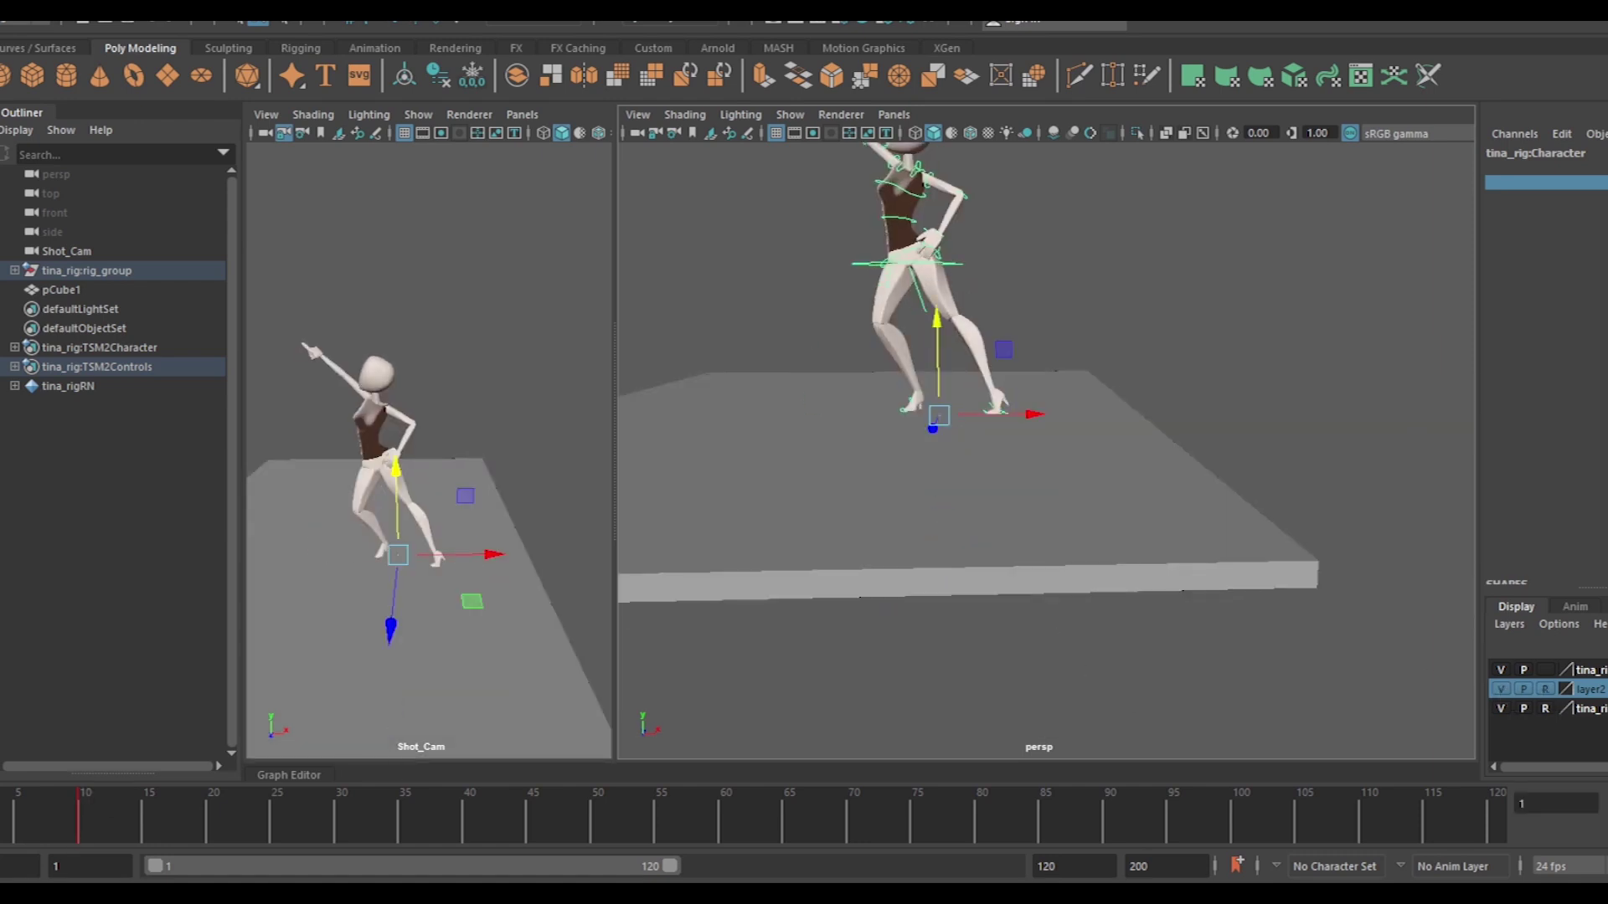
scroll(850, 470, down, 10)
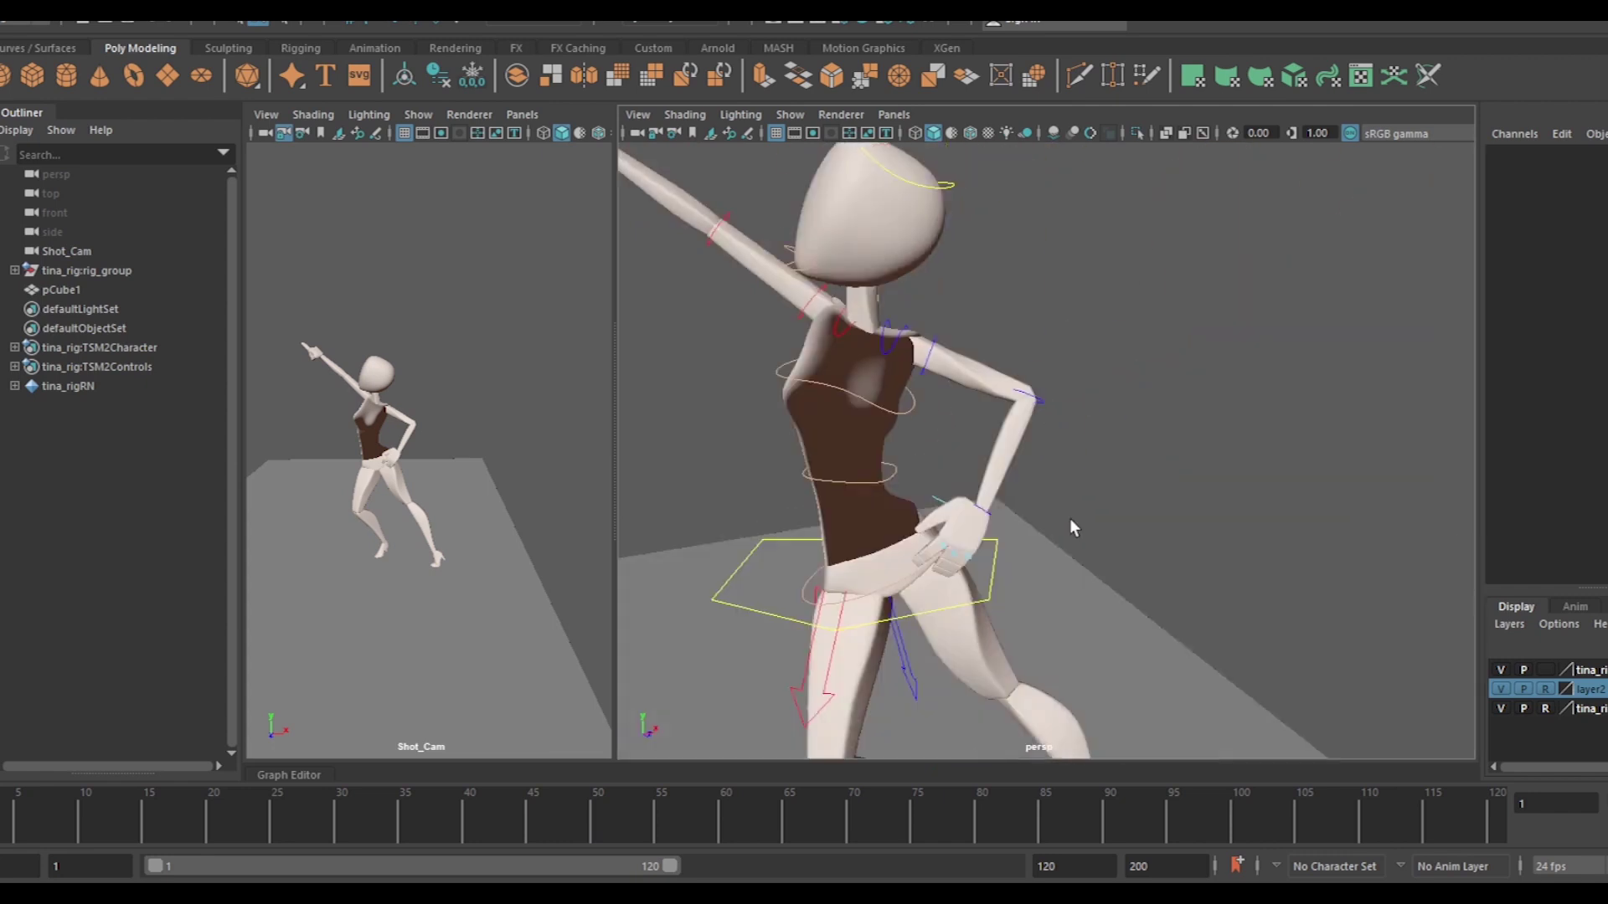
drag(43, 818, 82, 817)
alt+drag(921, 570, 781, 615)
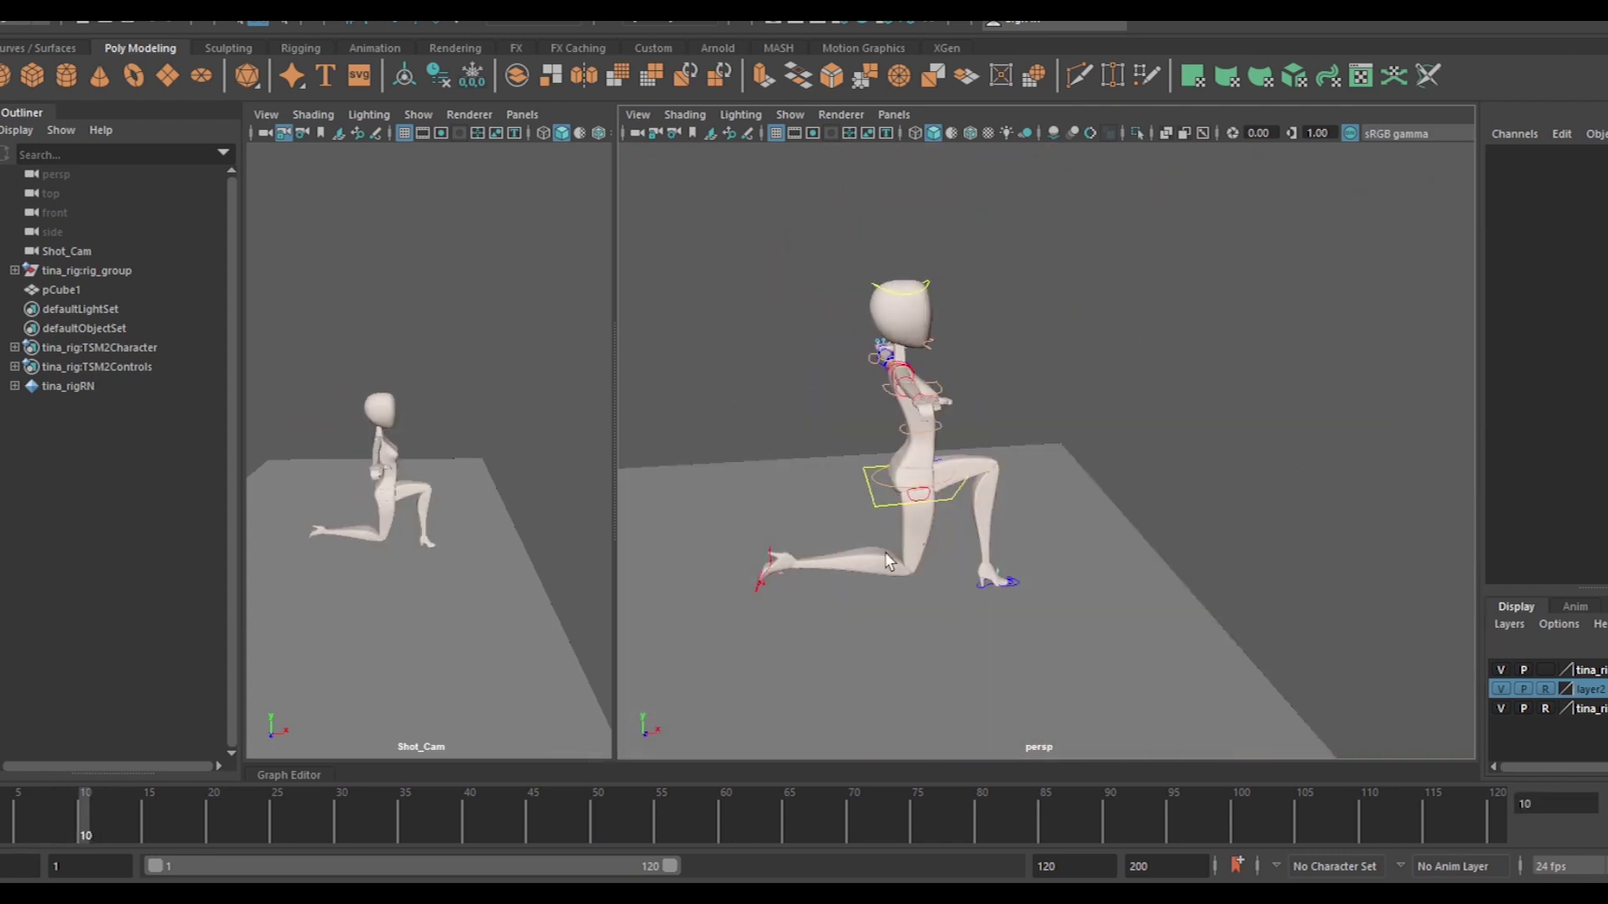
Shift the hips and torso to the left and pick the right foot's IK control
click(867, 496)
drag(867, 496, 931, 545)
click(931, 545)
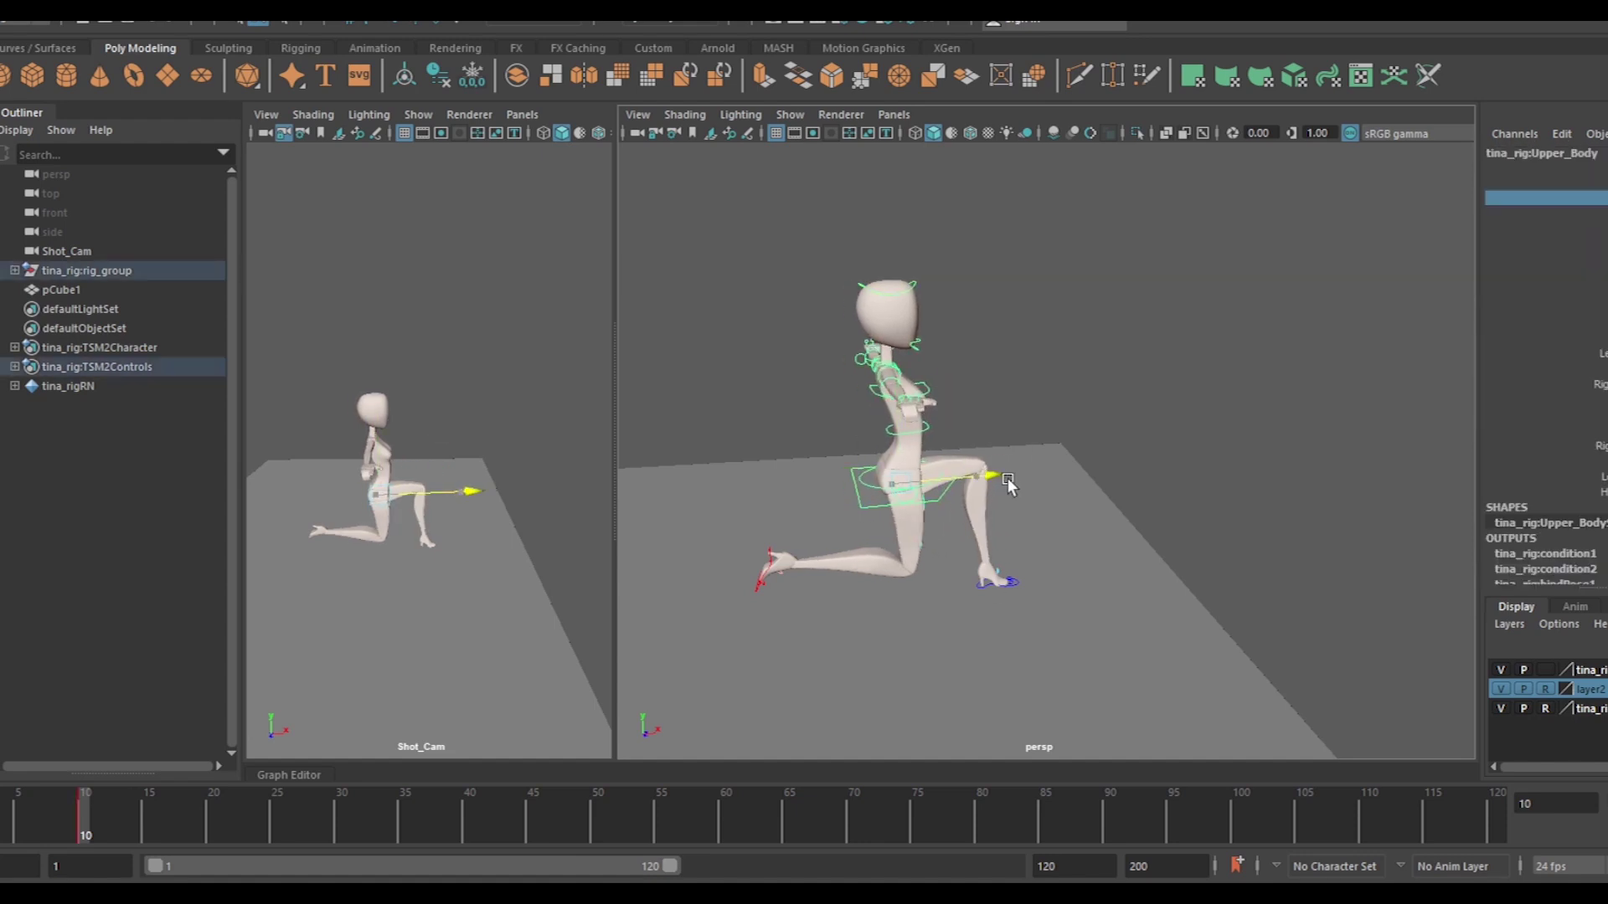
mouse_move(909, 463)
alt+mouse_down()
mouse_move(867, 529)
mouse_move(911, 583)
mouse_move(1117, 617)
mouse_move(838, 570)
alt+mouse_up()
click(814, 572)
mouse_move(819, 487)
alt+mouse_down()
mouse_move(1011, 435)
mouse_move(1024, 448)
alt+mouse_up()
Shift the Upper_Body control left and lean it back, then check the right hand
click(1011, 436)
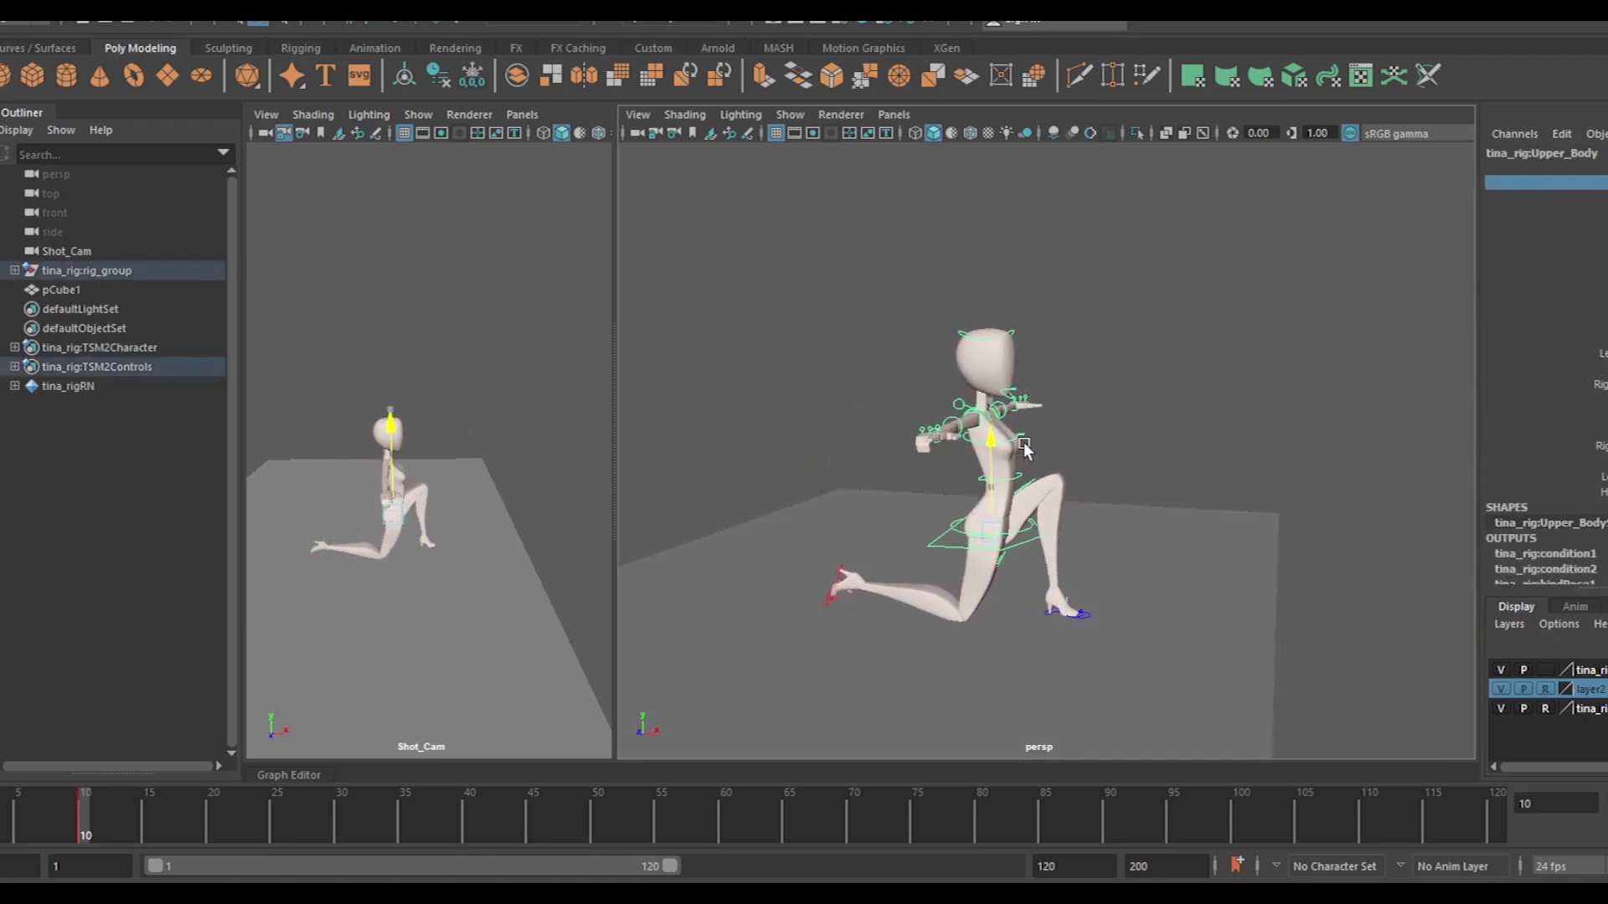
click(1057, 614)
mouse_move(1057, 614)
alt+mouse_down()
mouse_move(1028, 515)
mouse_move(1069, 646)
mouse_move(927, 532)
alt+mouse_up()
click(1030, 532)
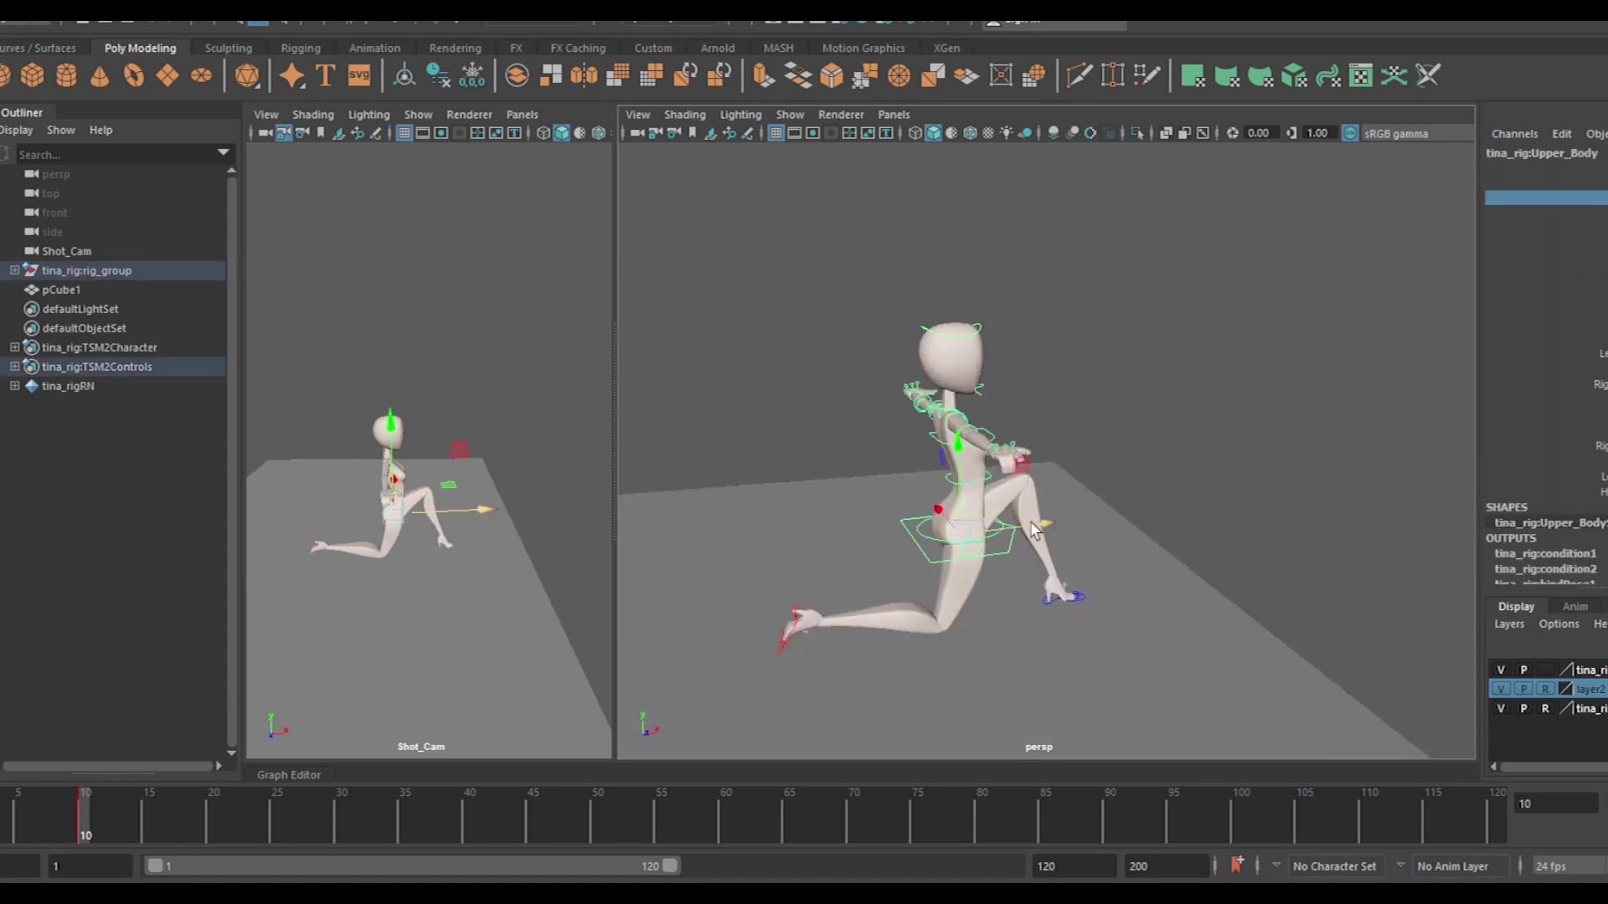
drag(1035, 529, 980, 527)
click(1055, 597)
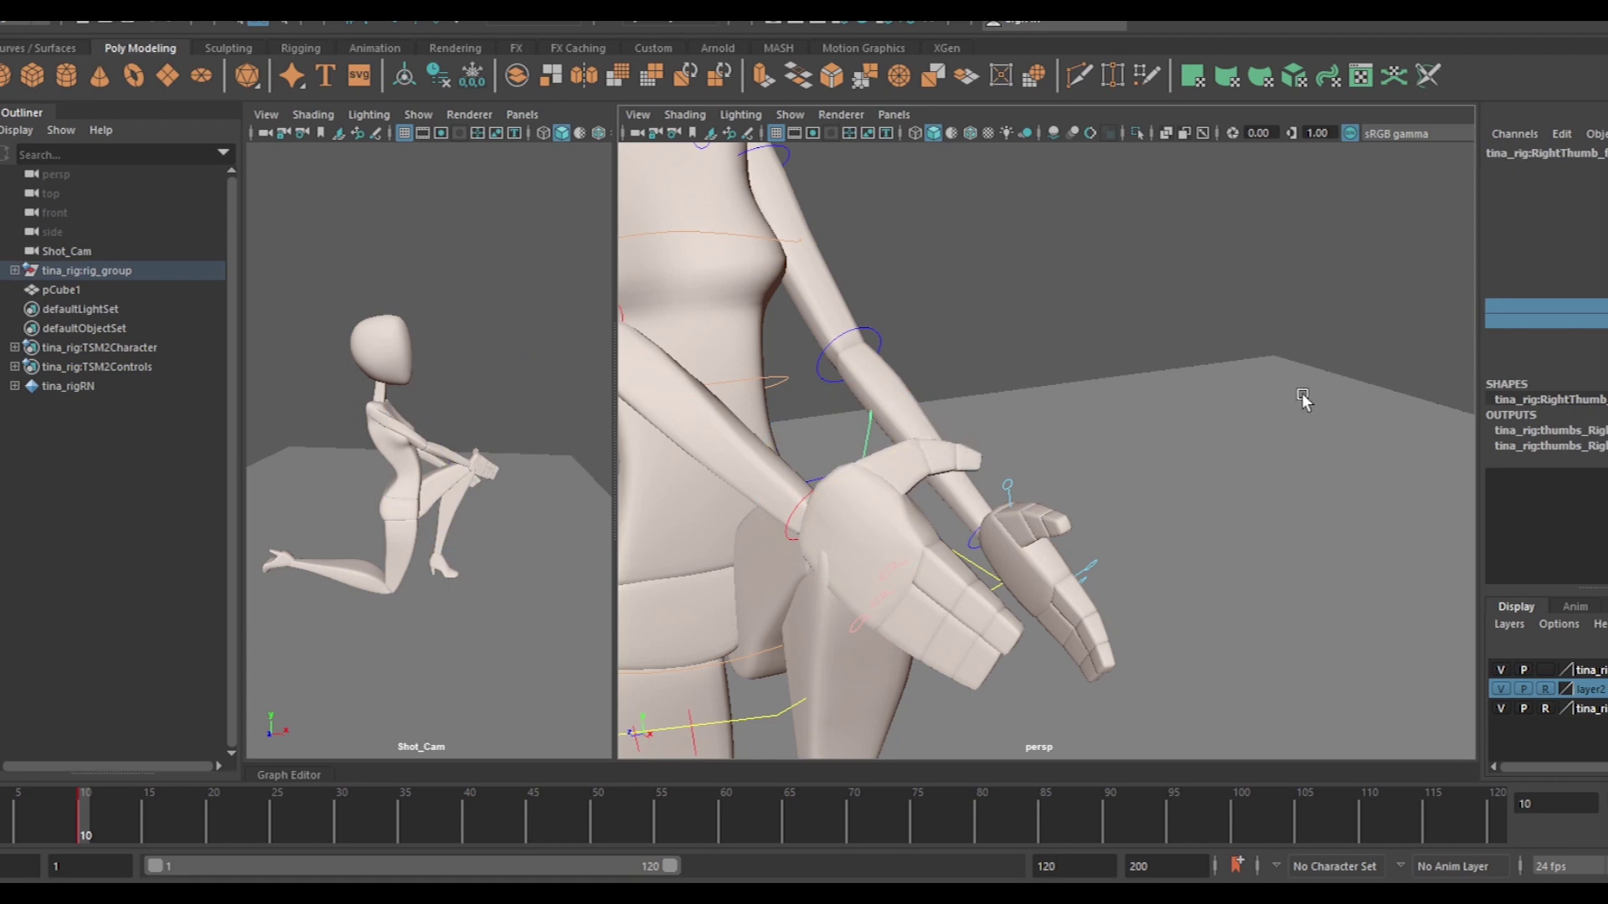
alt+drag(1304, 400, 980, 466)
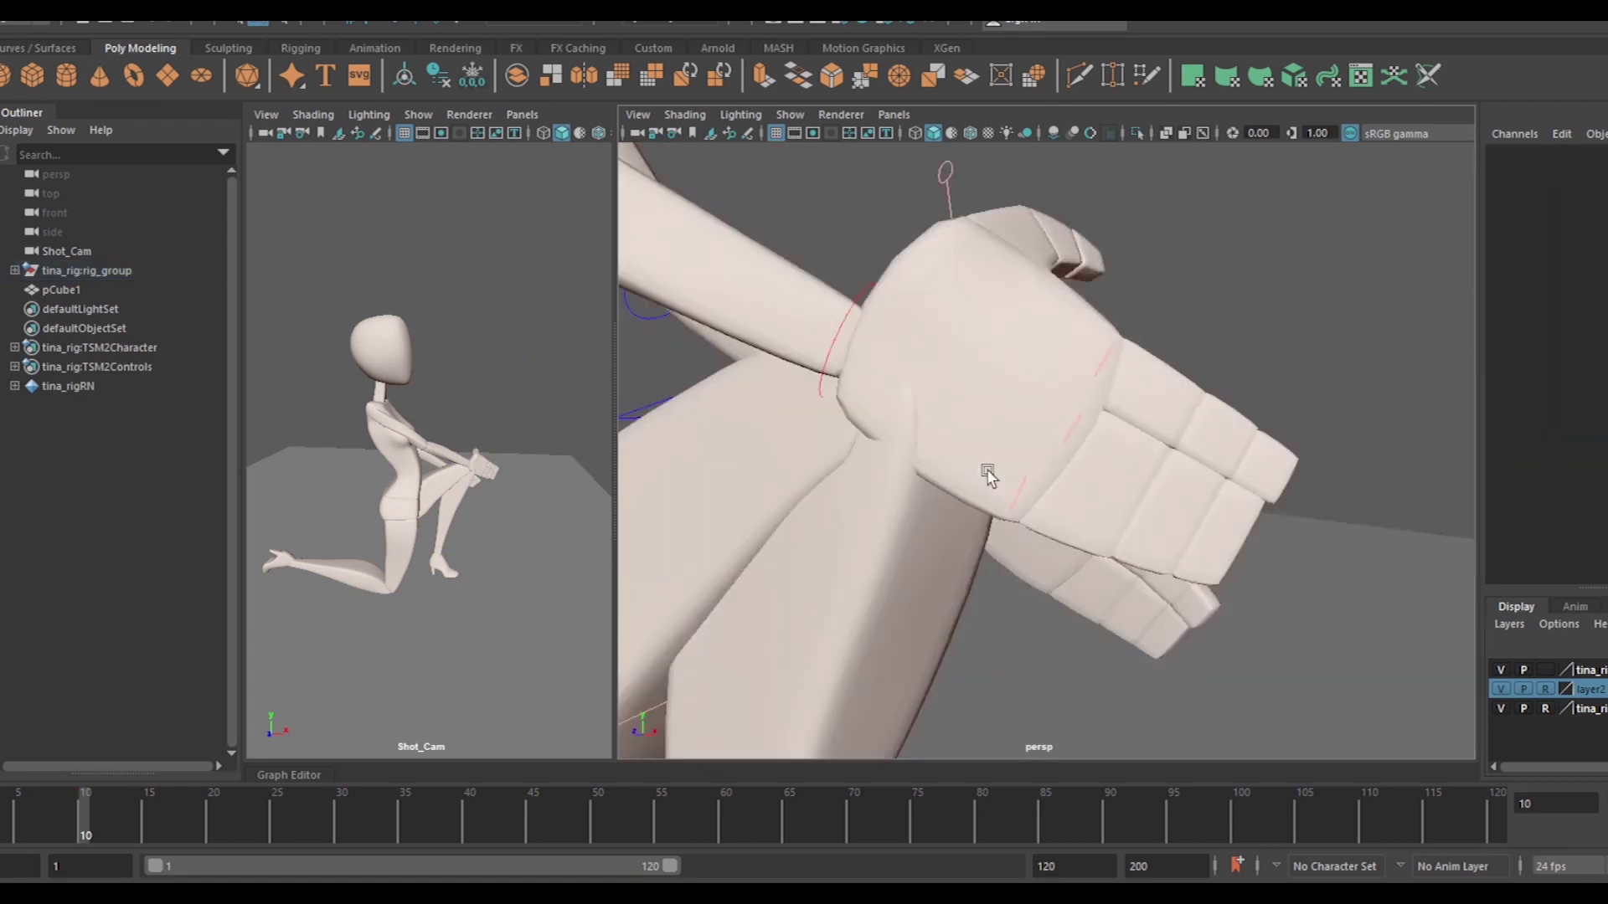
Curl the right hand's fingers so the hand rests on the knee
click(1059, 369)
middle_drag(1059, 369, 930, 426)
key(Down)
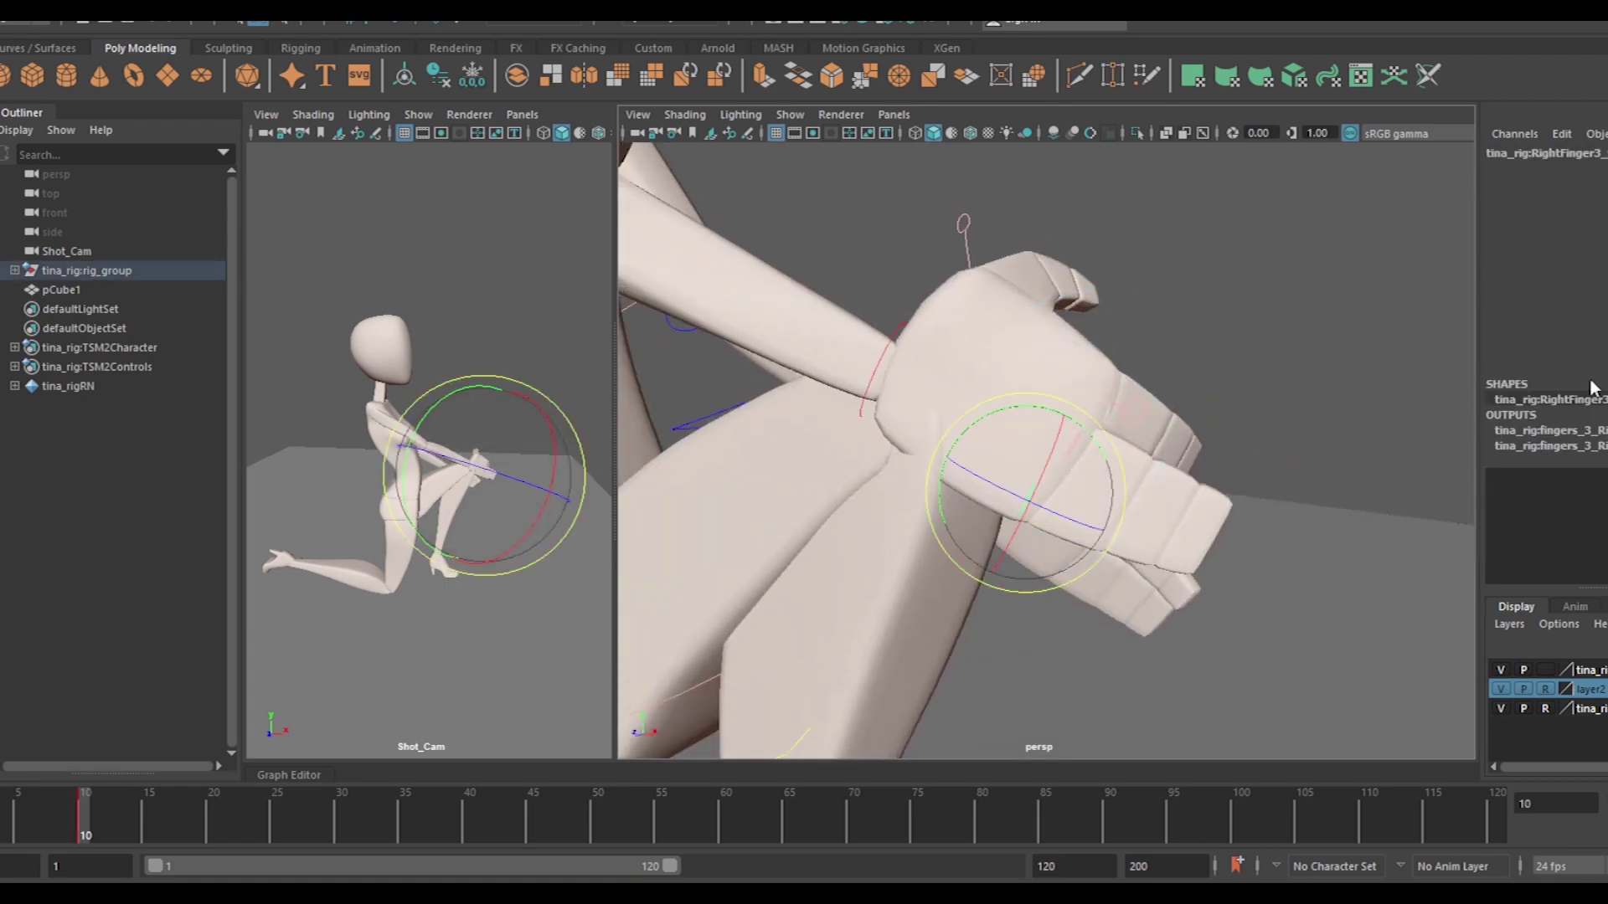
click(966, 522)
mouse_move(966, 522)
alt+mouse_down()
mouse_move(780, 410)
mouse_move(1043, 508)
alt+mouse_up()
Select the left hand's two finger controls and the left hand control
click(780, 411)
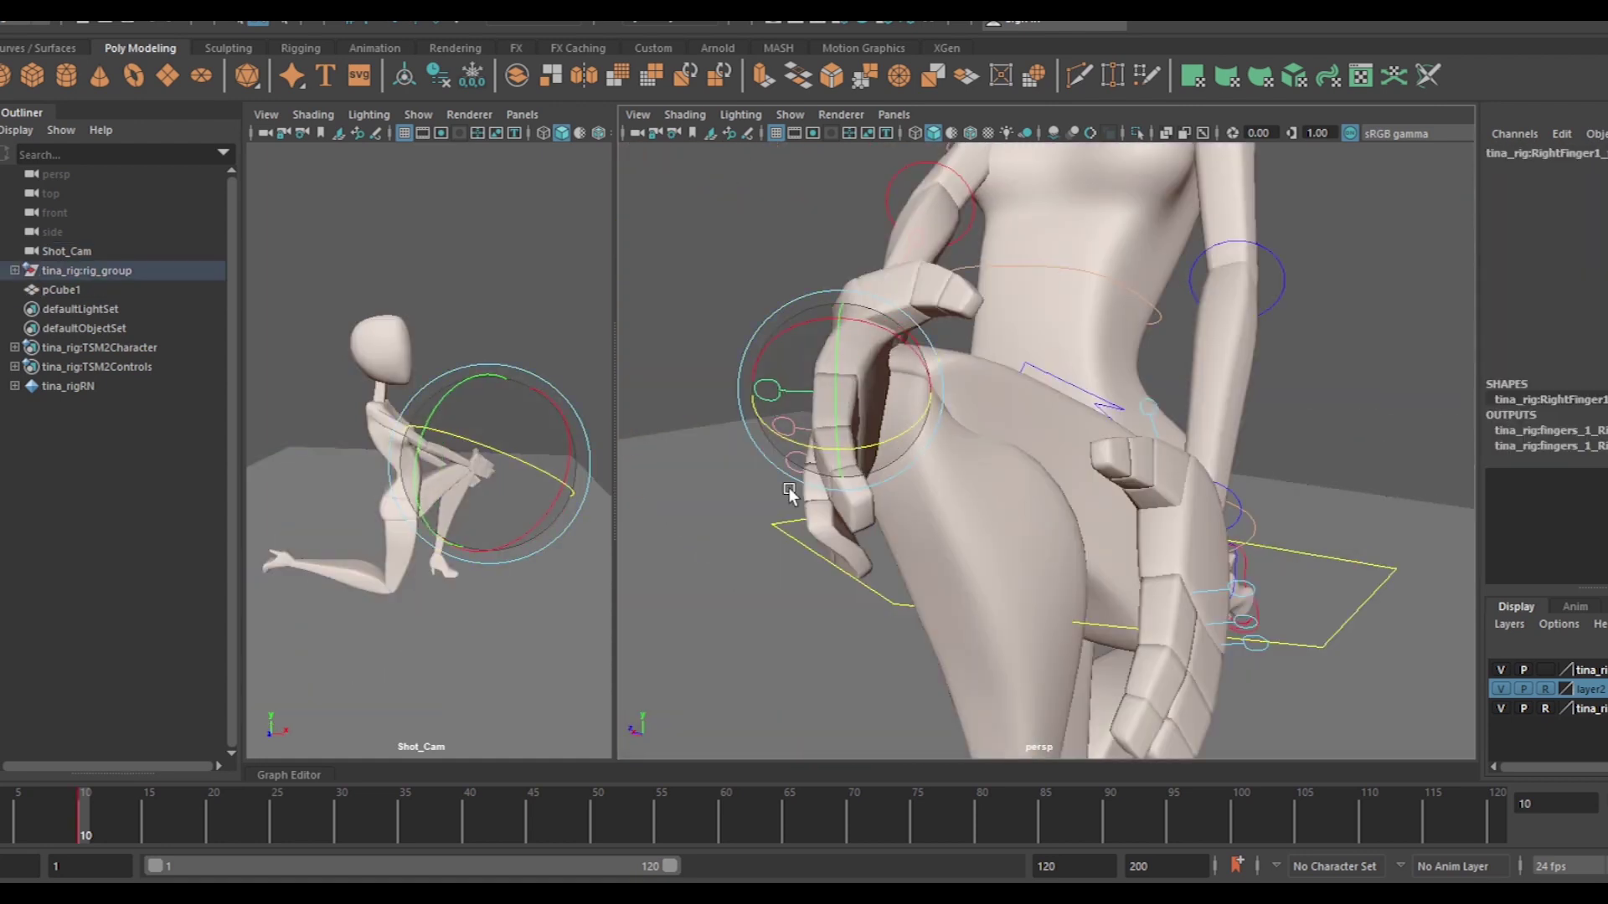
scroll(1043, 508, down, 3)
scroll(1042, 508, up, 5)
click(1055, 553)
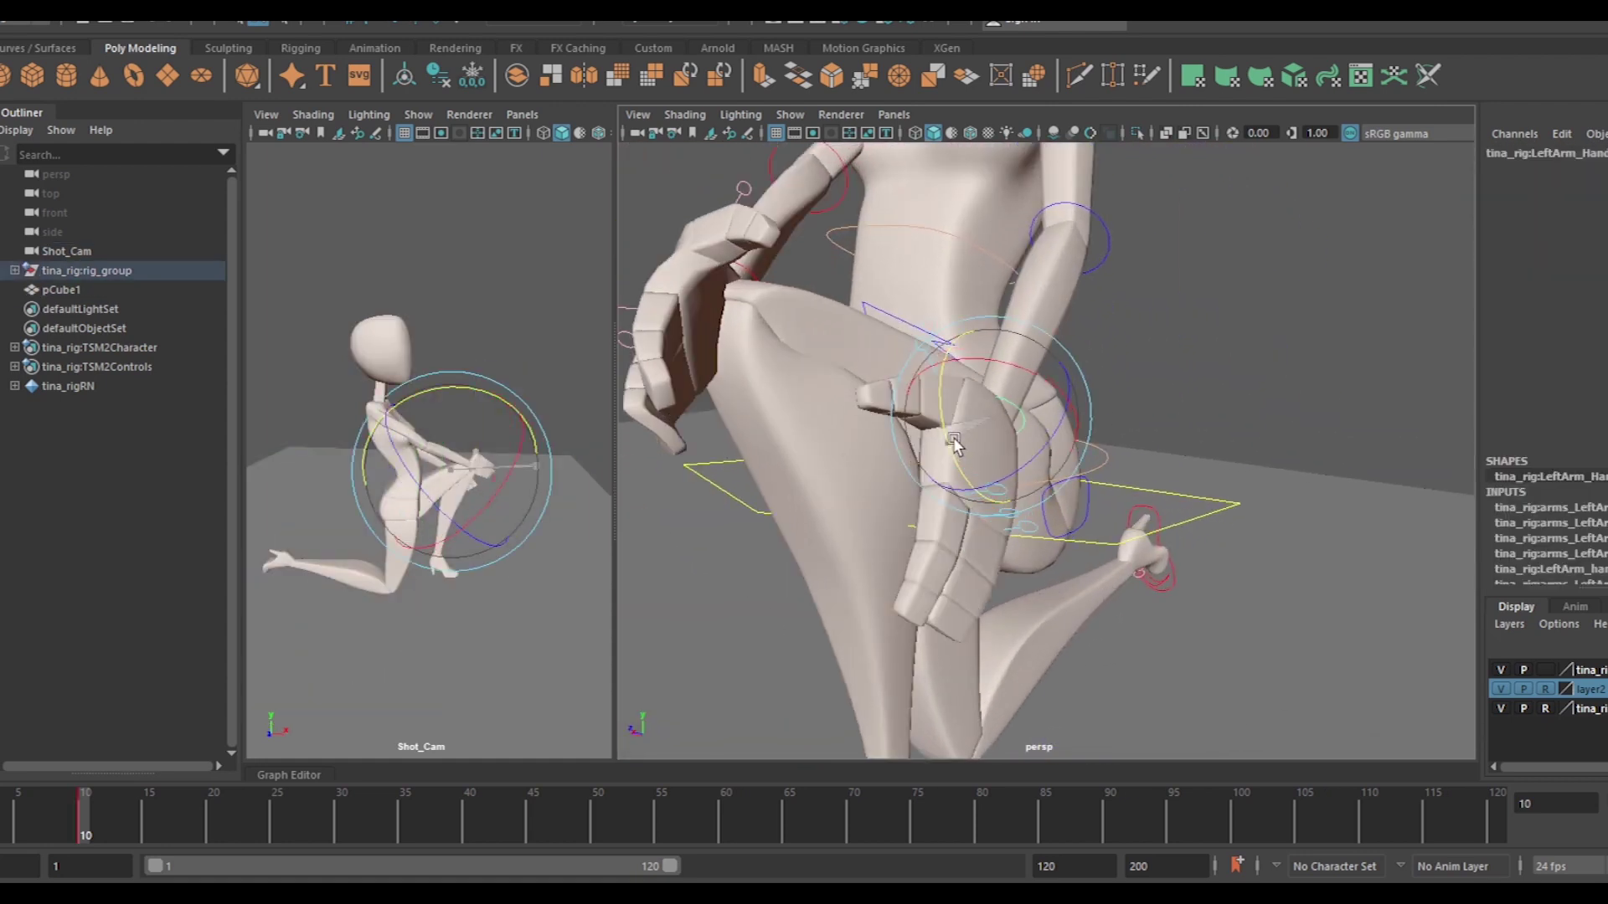
click(1065, 607)
click(970, 436)
click(936, 539)
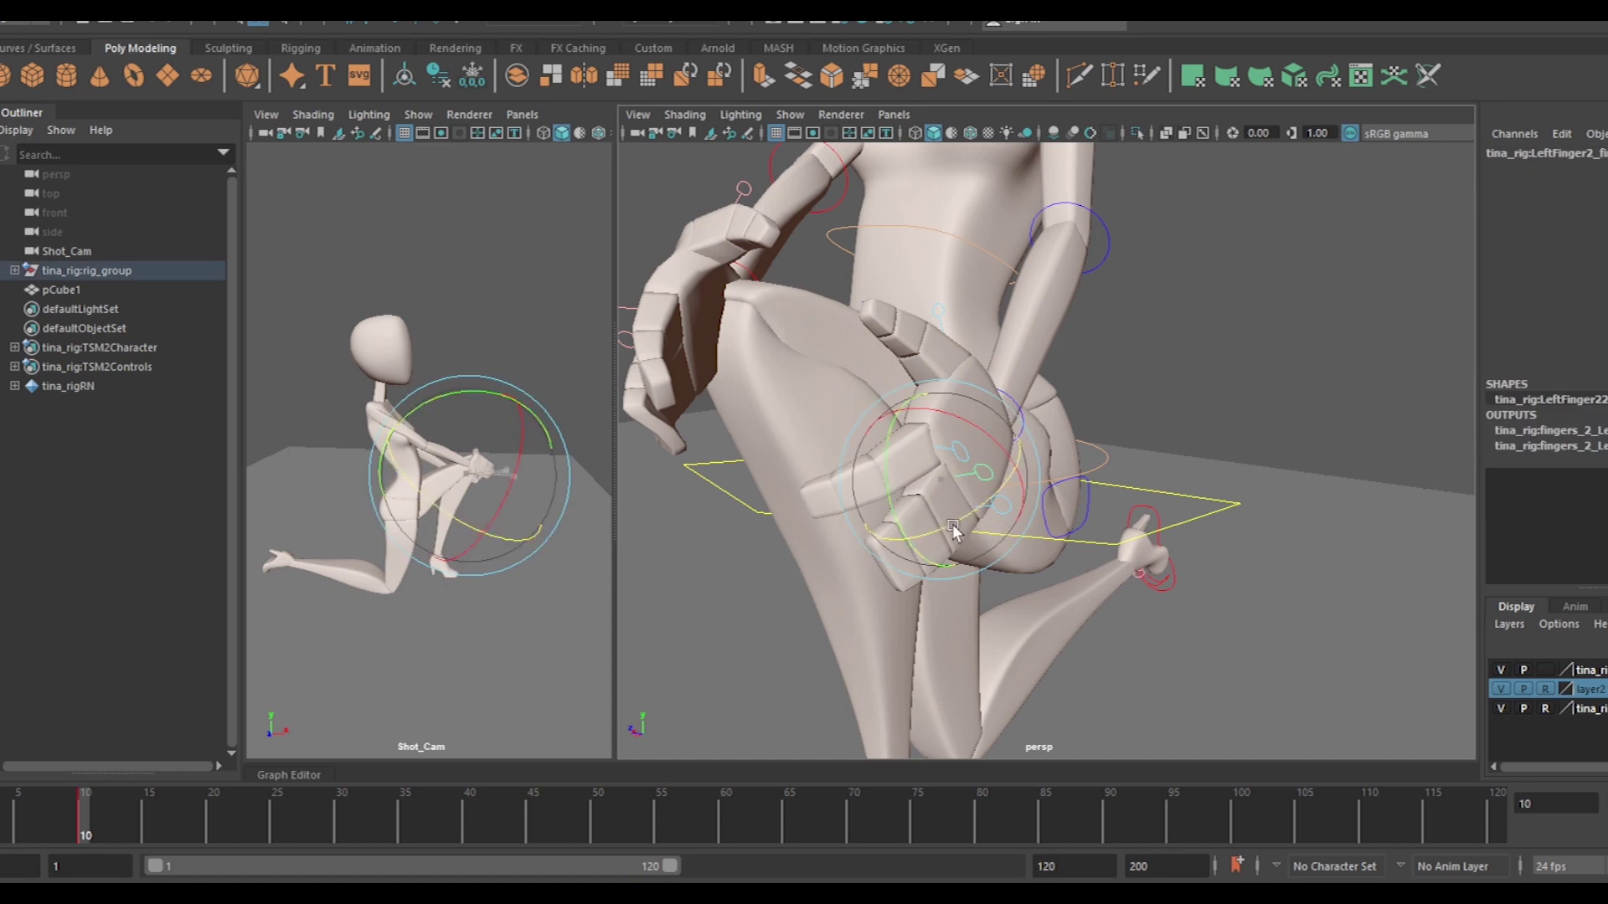
click(1089, 456)
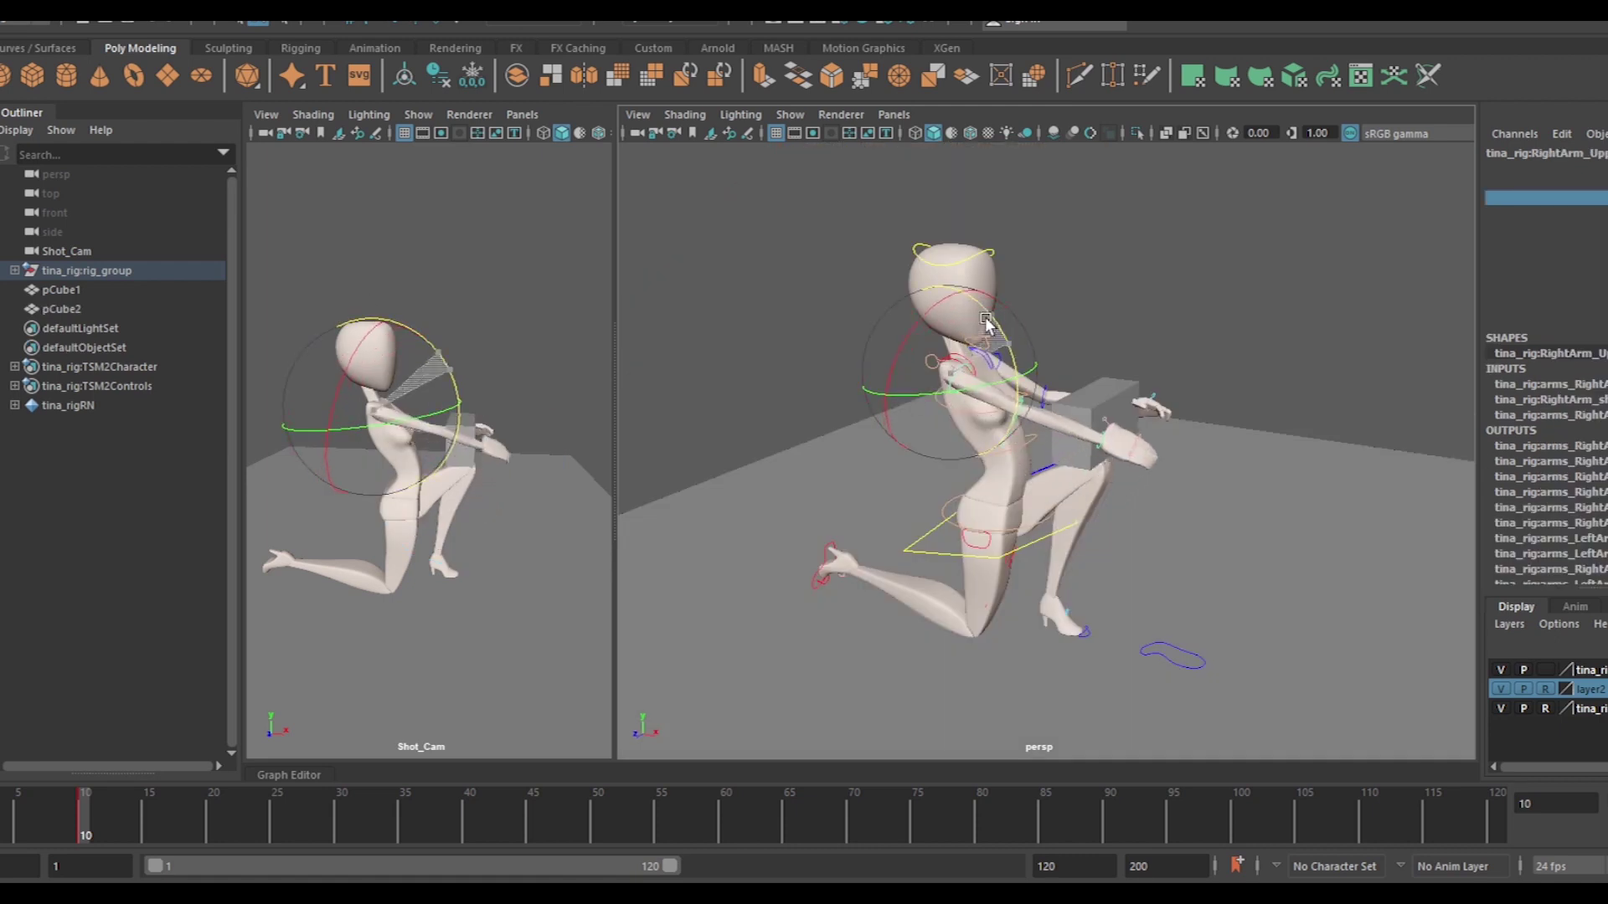
Move the grey box pCube2 between the character's outstretched hands
scroll(1001, 341, up, 3)
click(1212, 529)
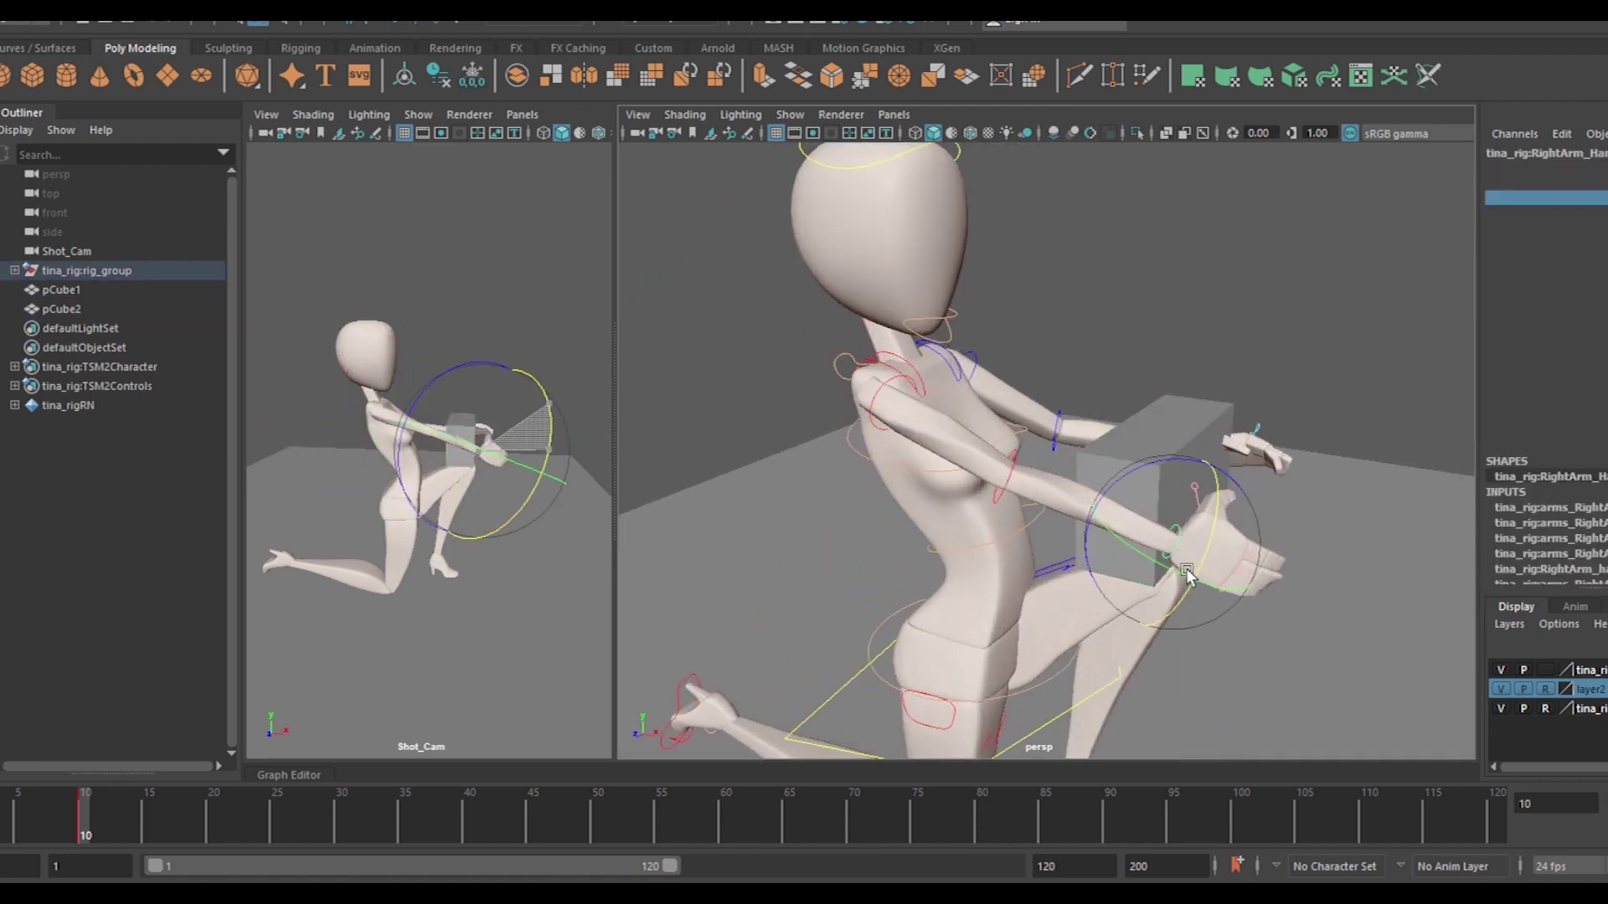
mouse_move(1327, 642)
mouse_down()
mouse_move(1292, 605)
mouse_move(1307, 620)
mouse_up()
mouse_move(1089, 502)
alt+mouse_down()
mouse_move(963, 436)
mouse_move(867, 434)
alt+mouse_up()
click(939, 426)
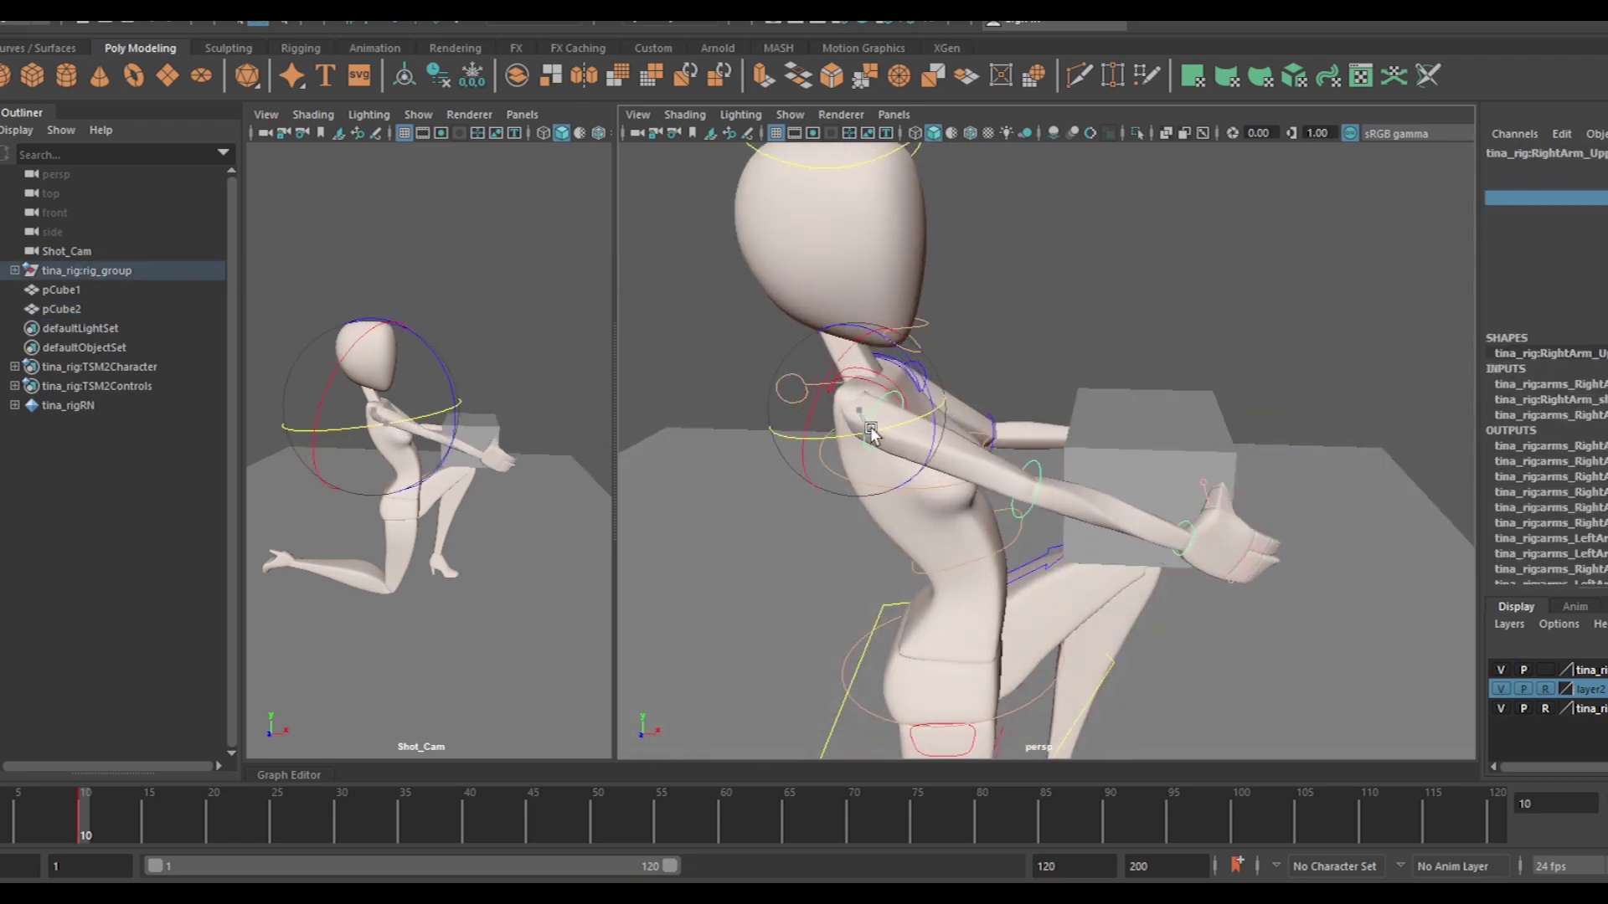
Put the grey box on a new display layer named 'Box'
click(1156, 503)
key(f)
click(1501, 707)
click(1500, 708)
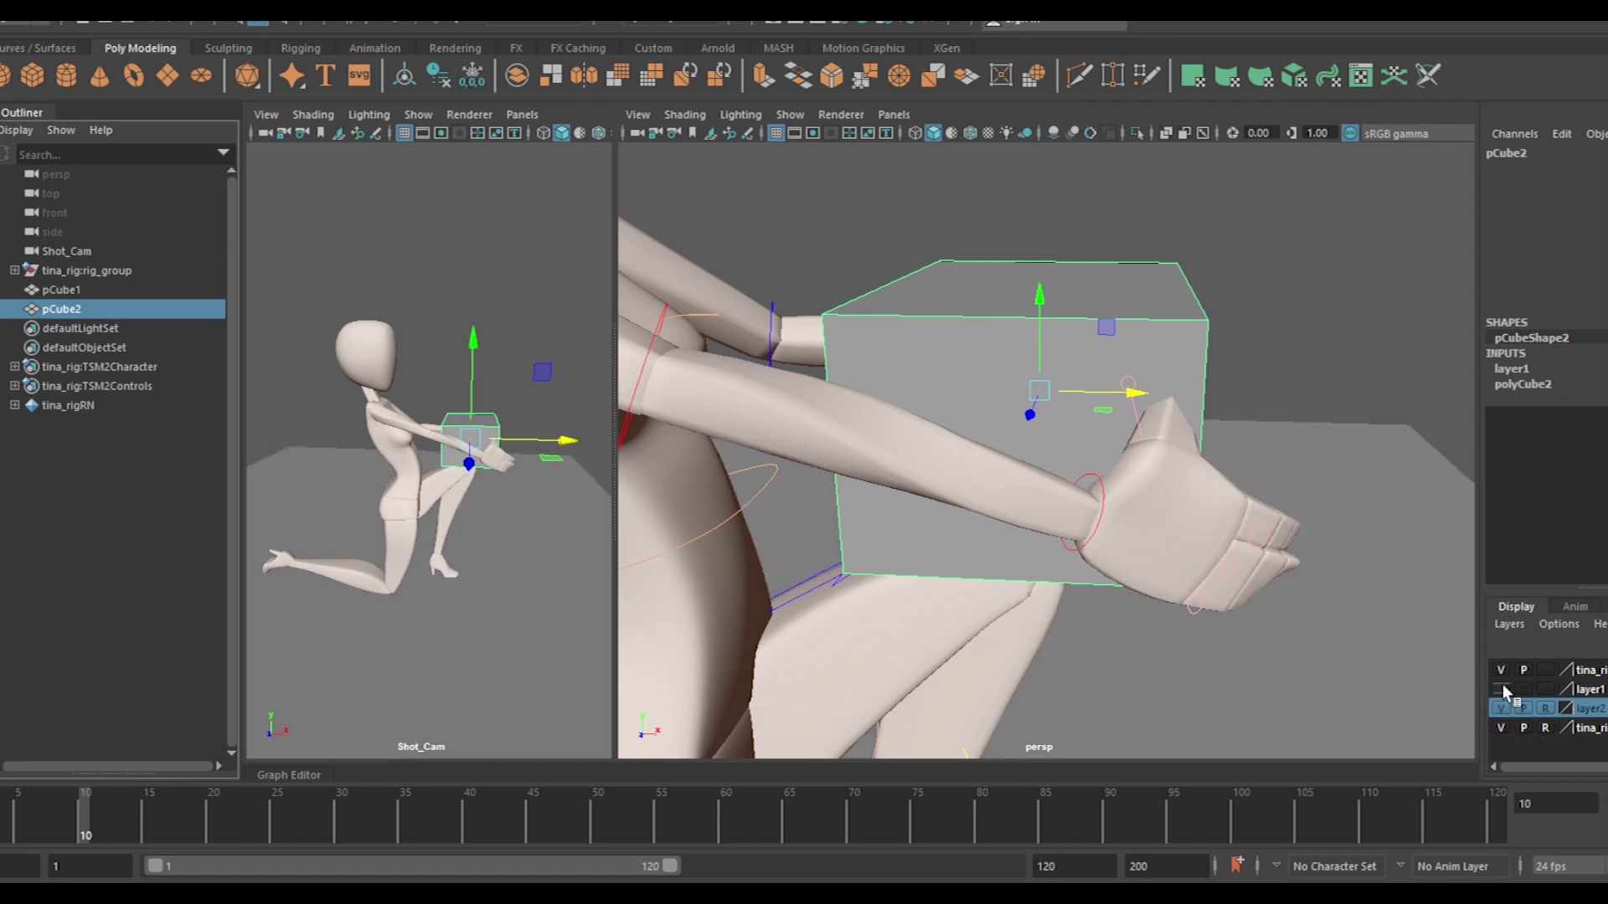
double_click(1589, 689)
text(Box)
key(Return)
Select the right thumb and first finger controls to start shaping the grip
alt+drag(1203, 661, 1062, 525)
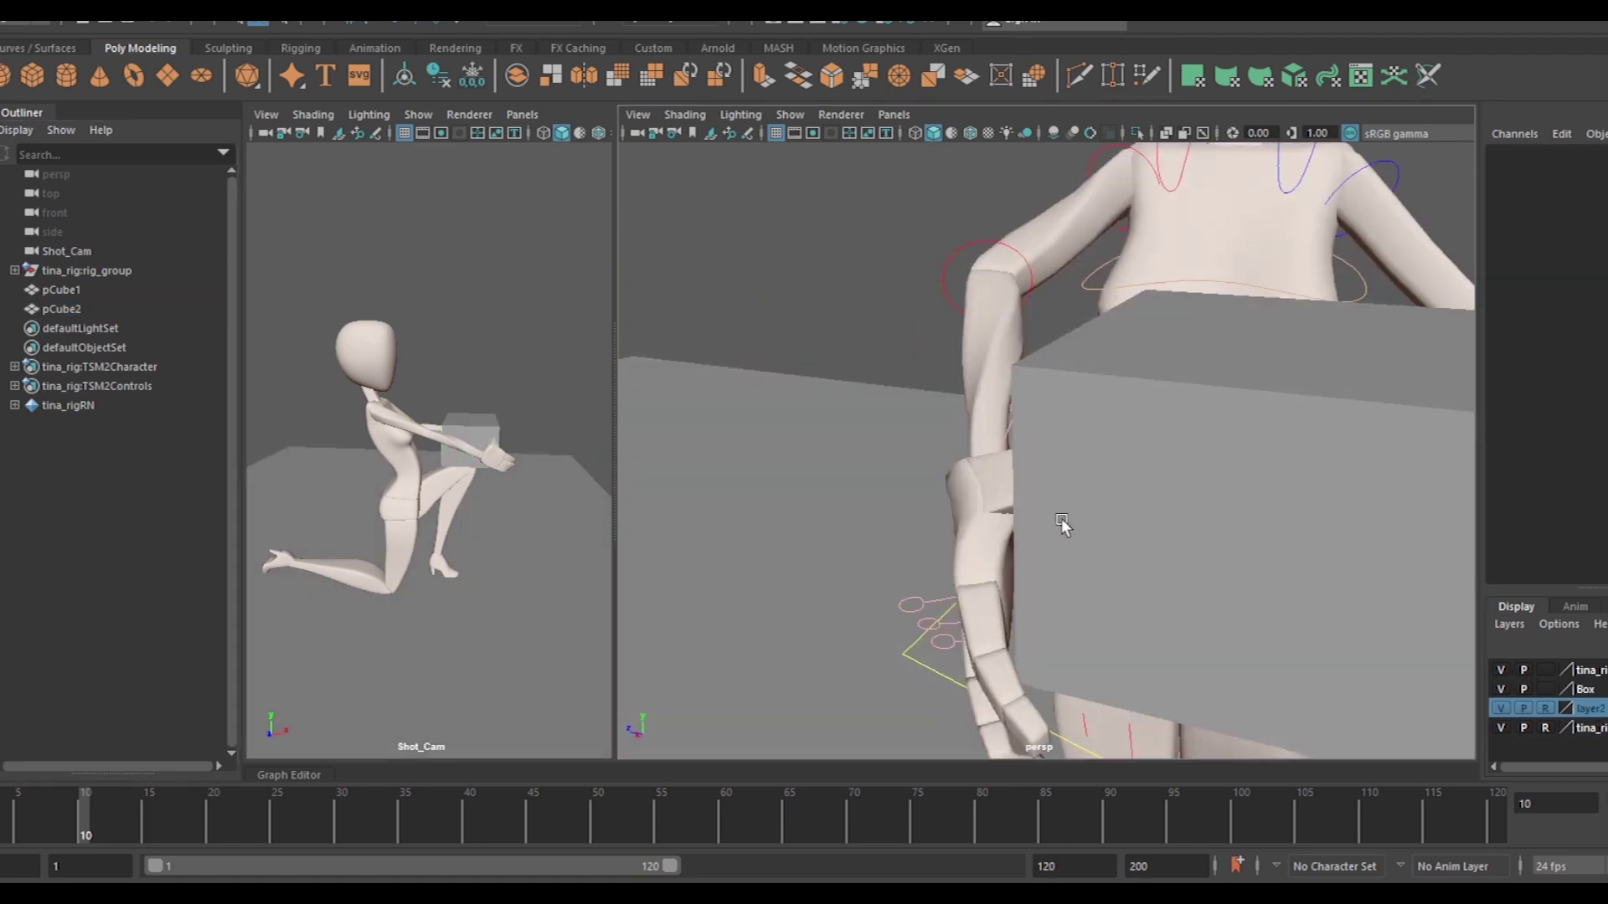
click(1062, 525)
key(f)
click(1231, 460)
alt+drag(1349, 466, 833, 492)
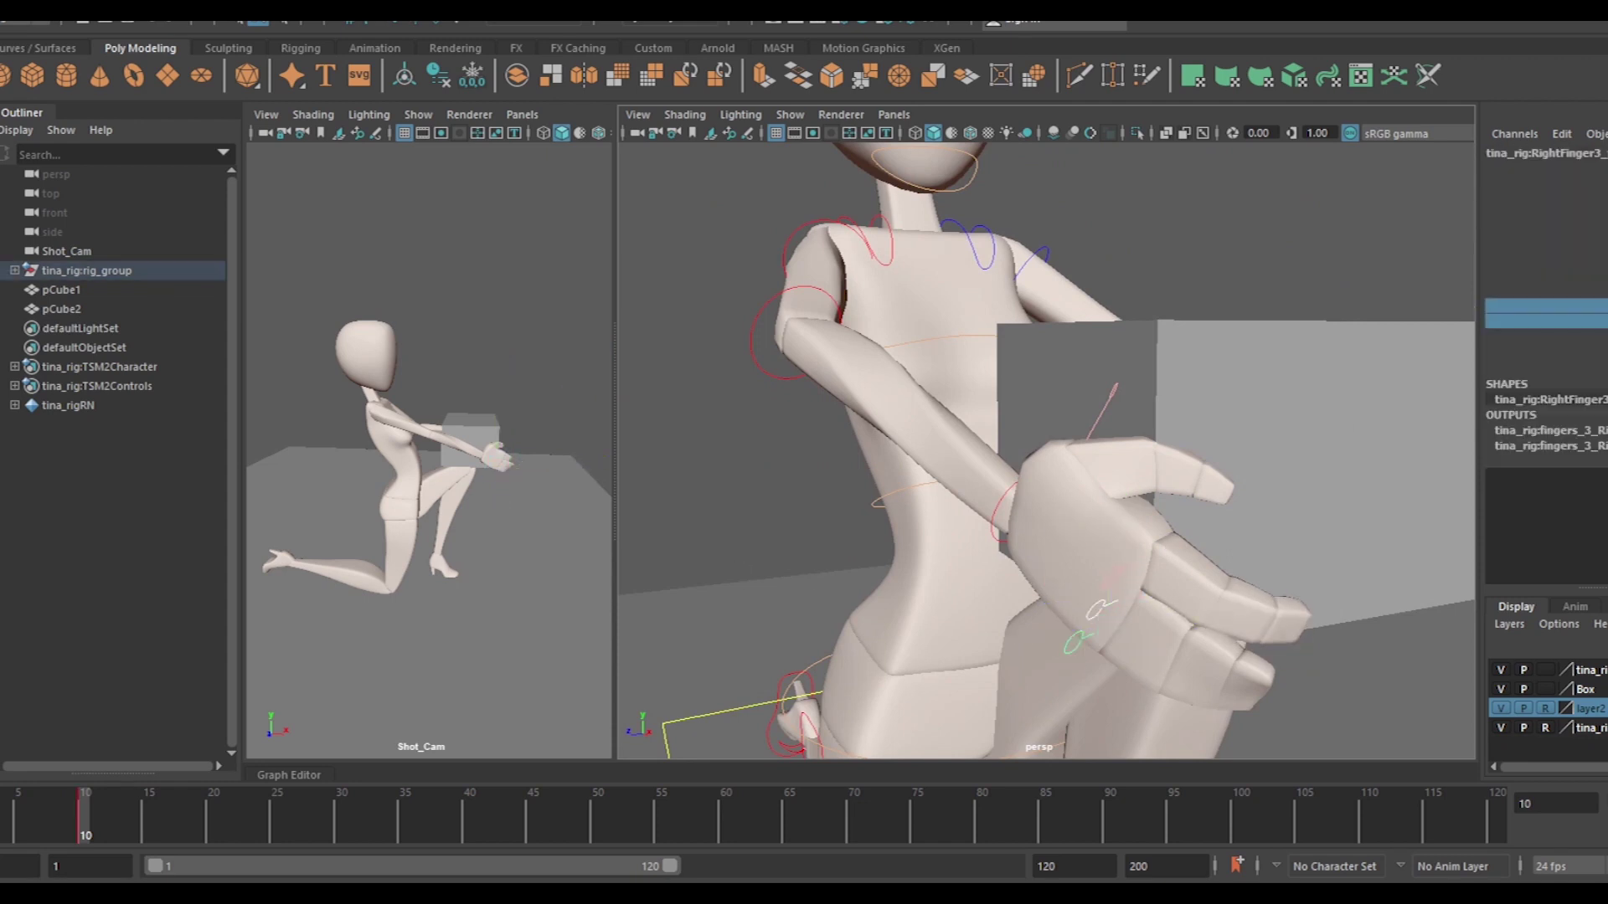
Select the right thumb and bend the right first finger against the box
click(1212, 539)
mouse_move(1212, 538)
alt+mouse_down()
mouse_move(1023, 556)
mouse_move(1139, 436)
alt+mouse_up()
click(1005, 545)
click(1139, 429)
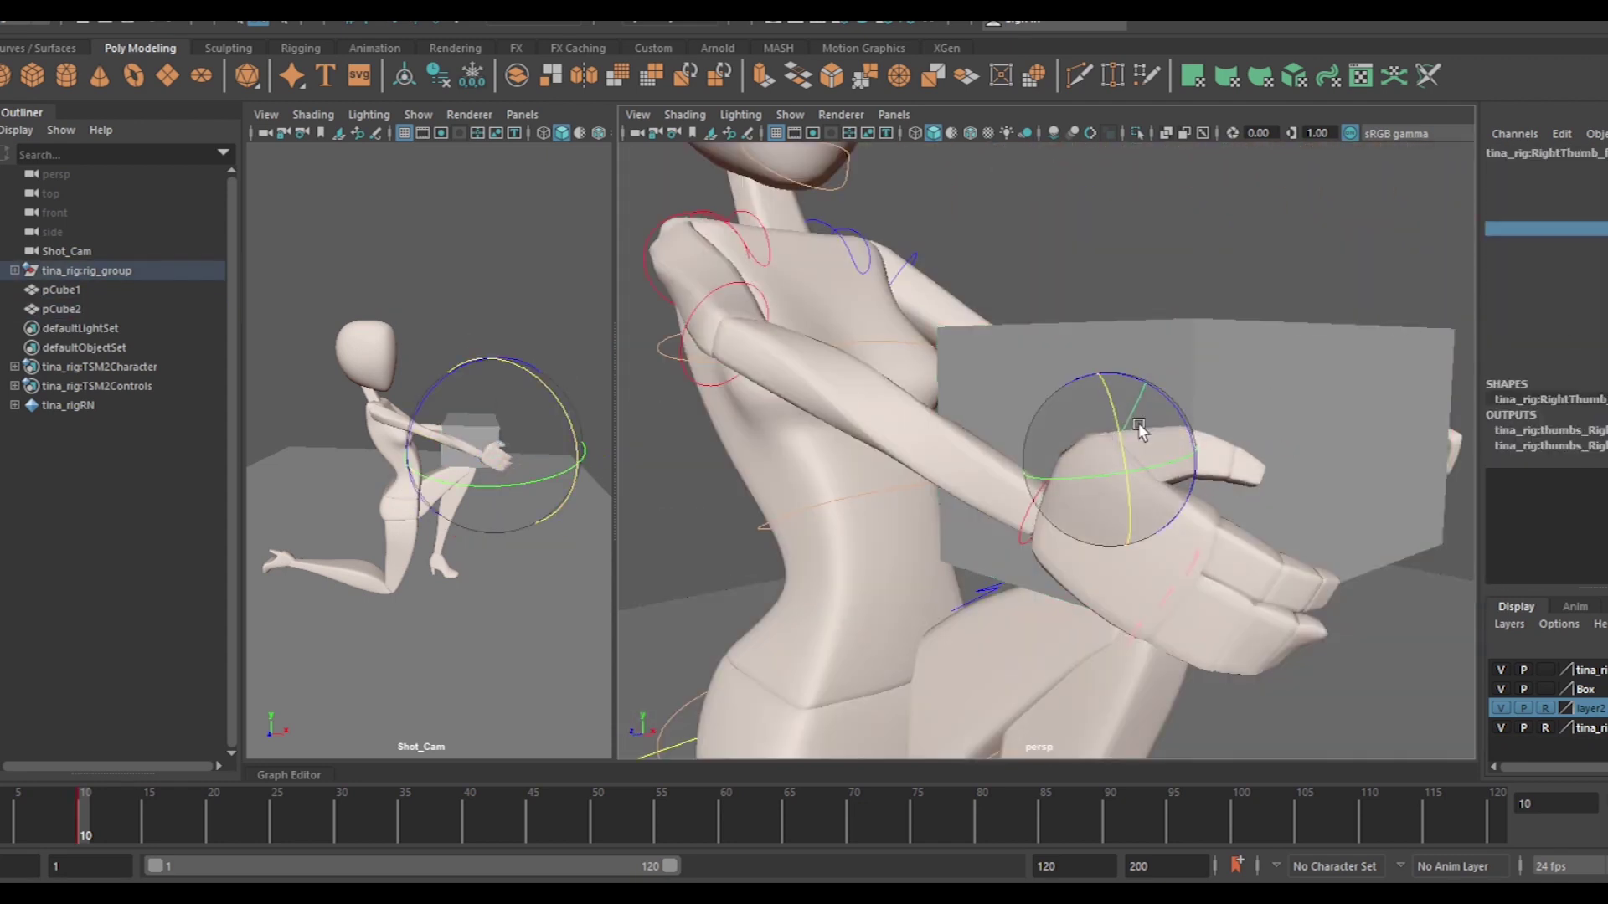
click(1178, 501)
alt+drag(1353, 532, 1186, 651)
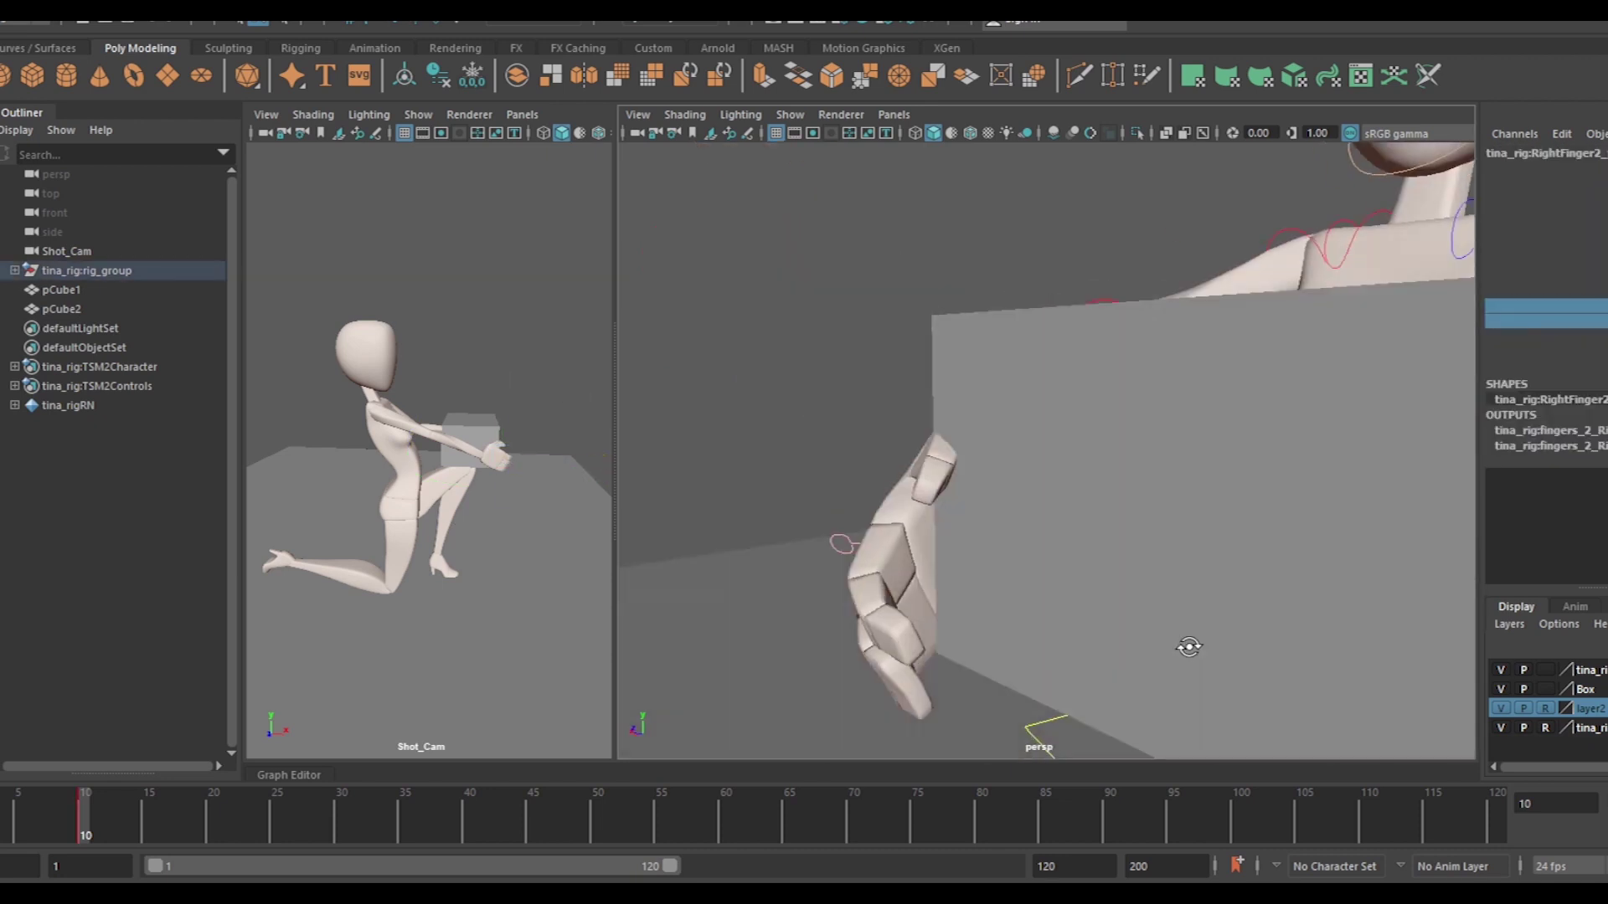
click(861, 550)
key(e)
drag(867, 544, 1029, 568)
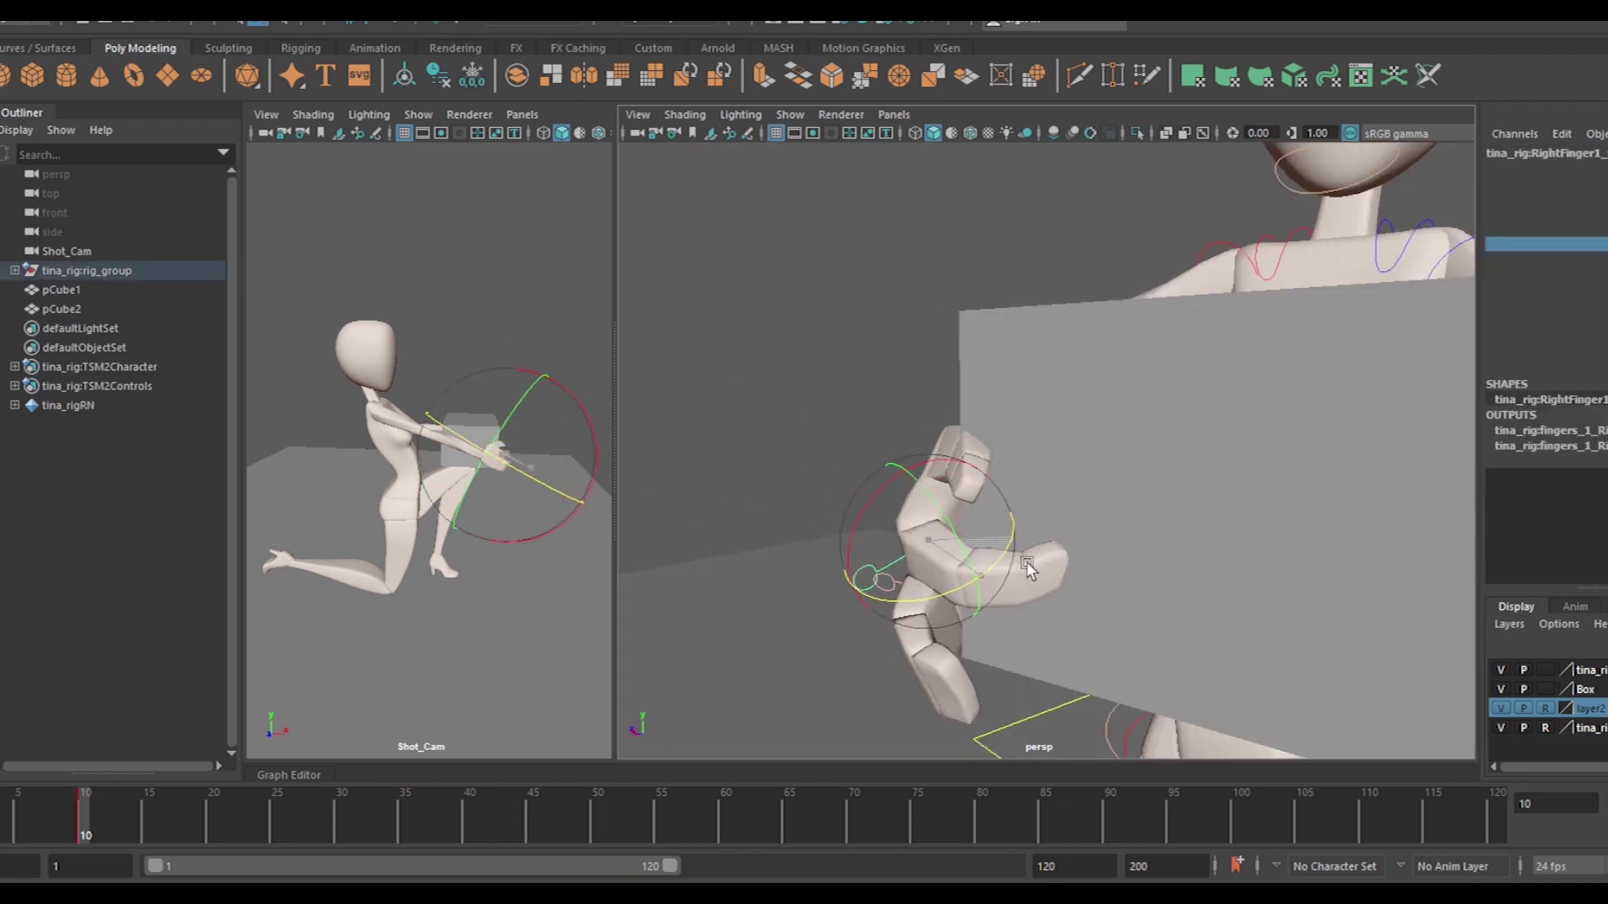
Select the right third finger, then undo four recent view and selection changes
alt+drag(1227, 489, 980, 563)
click(975, 552)
key(e)
key(ctrl+z)
key(ctrl+z)
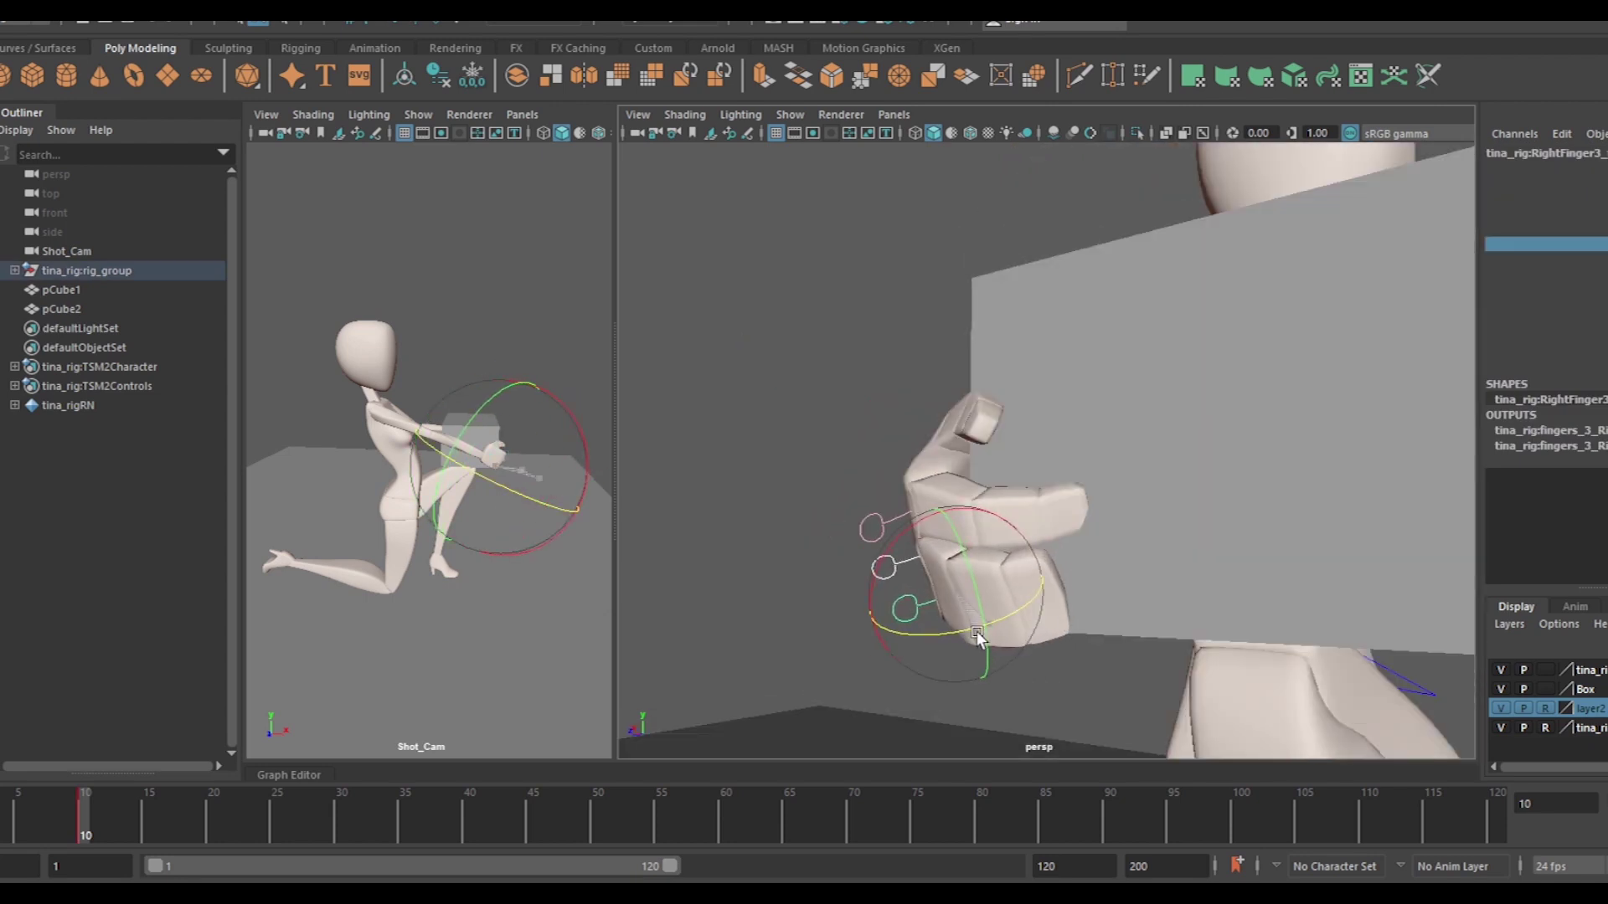
key(ctrl+z)
key(ctrl+z)
key(ctrl+z)
key(ctrl+z)
key(ctrl+z)
key(ctrl+z)
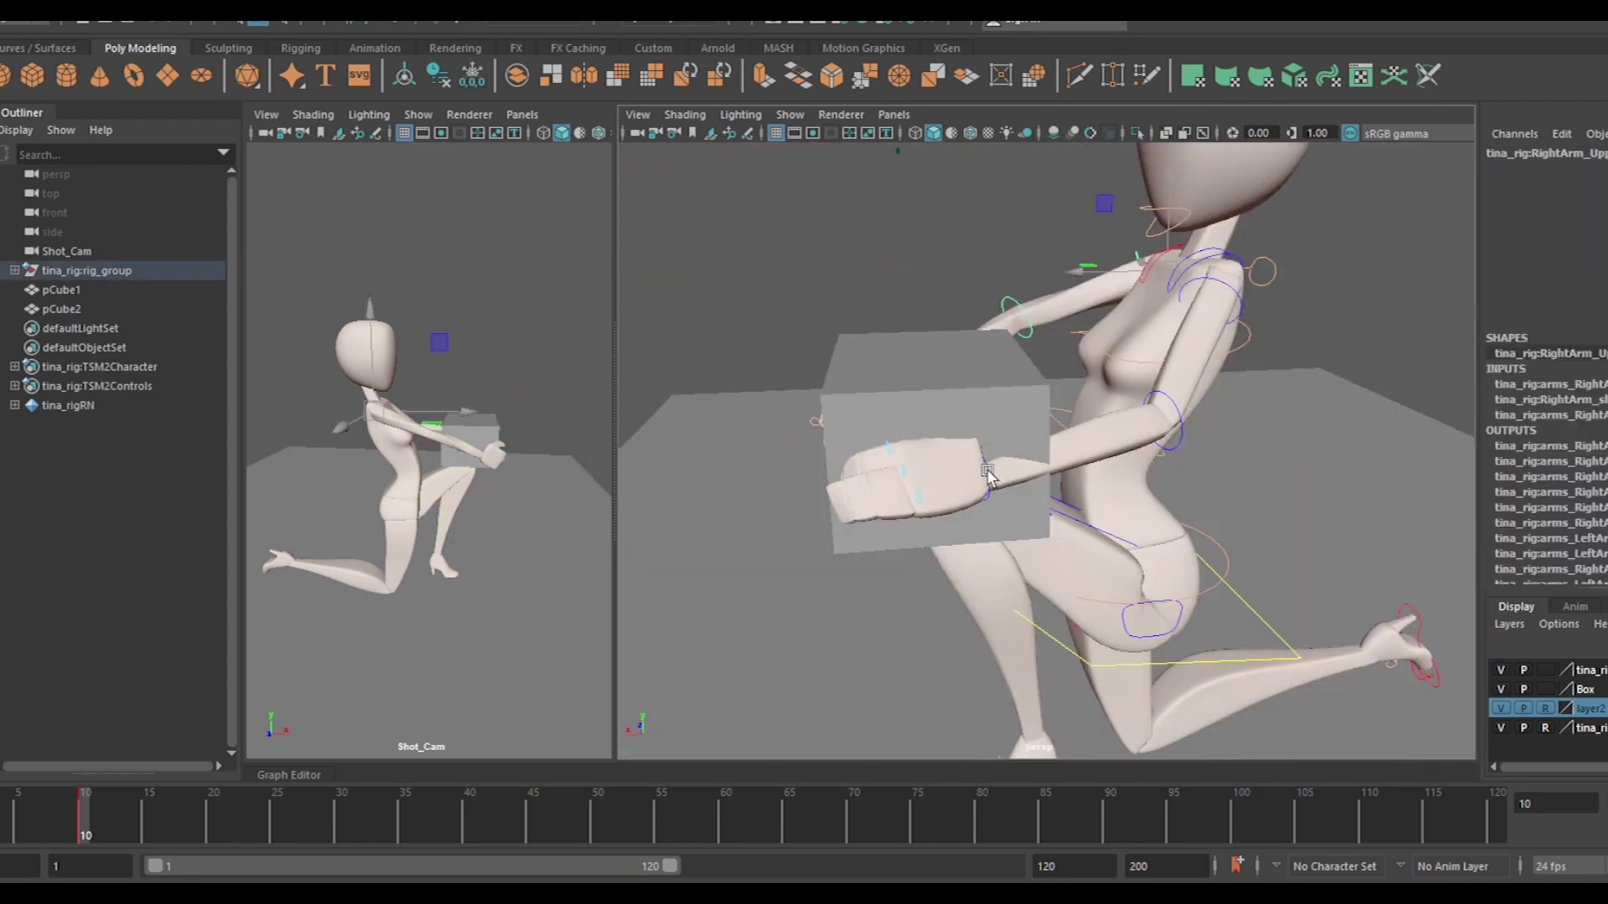
key(ctrl+z)
key(ctrl+z)
key(ctrl+z)
key(ctrl+z)
key(ctrl+z)
key(ctrl+z)
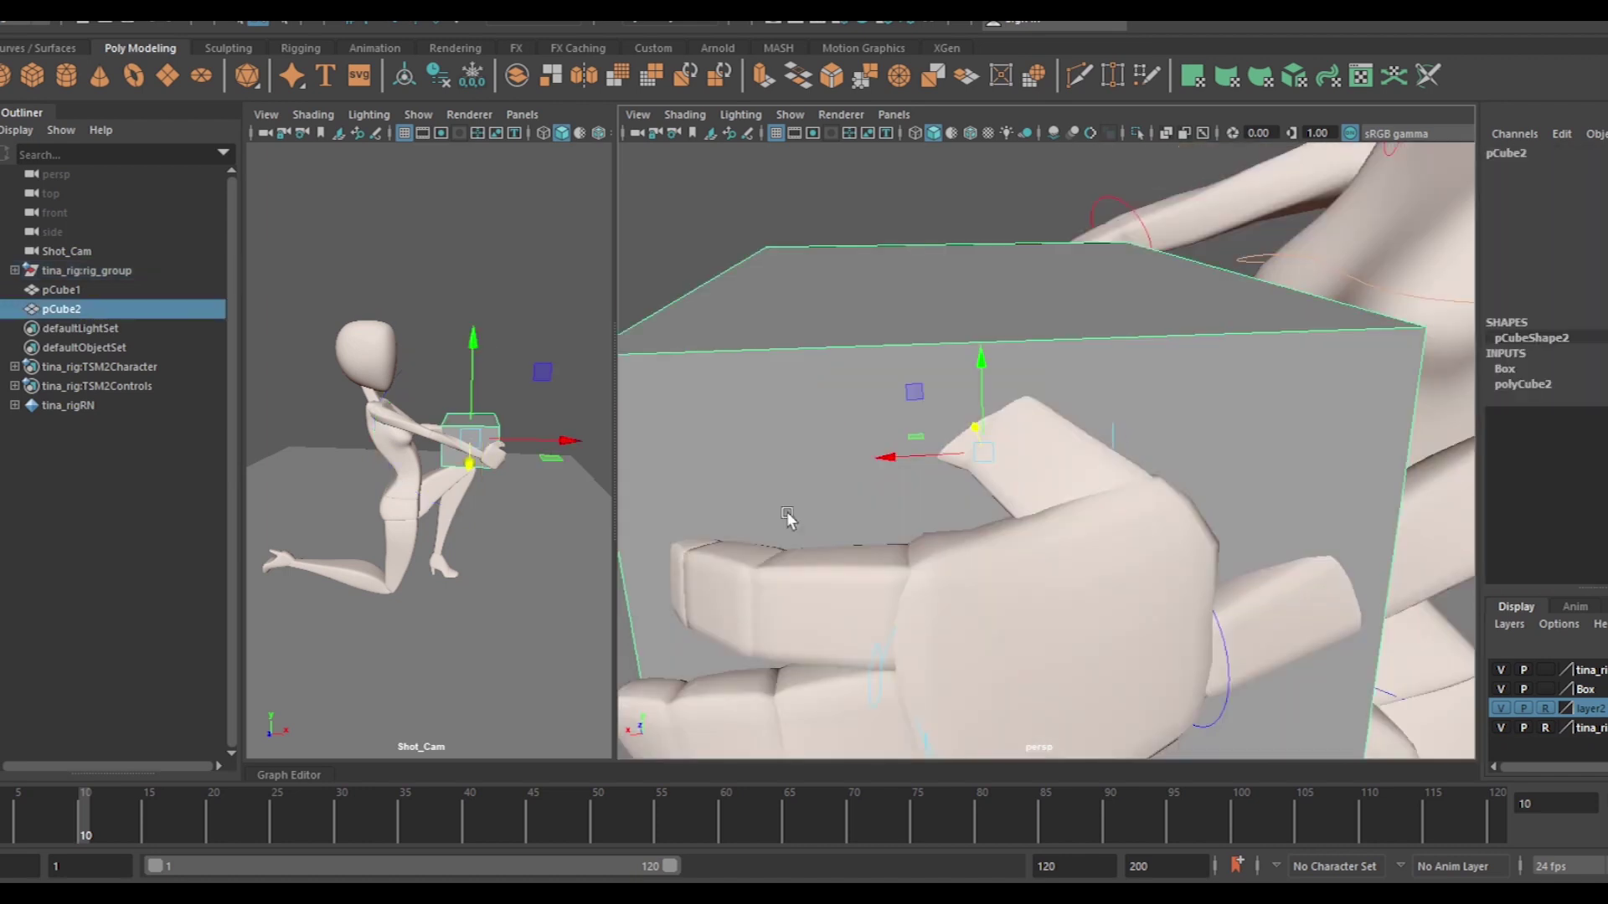
key(ctrl+z)
key(ctrl+z)
key(ctrl+z)
Undo four more stray camera moves and earlier changes
key(ctrl+z)
key(ctrl+z)
key(ctrl+z)
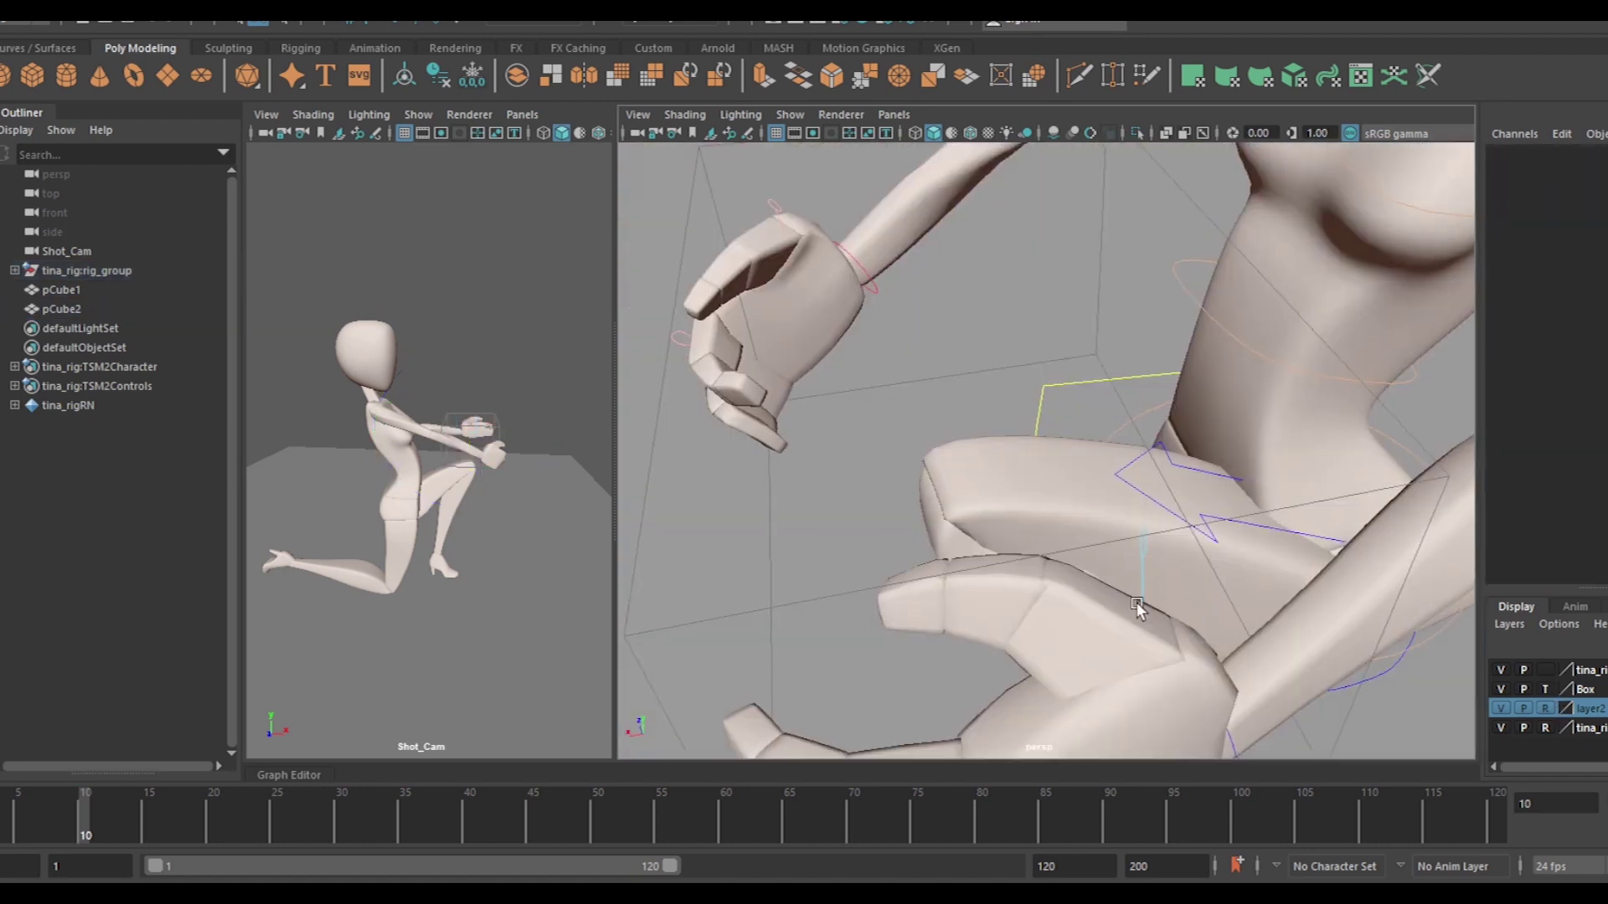
key(ctrl+z)
key(ctrl+z)
key(ctrl+z)
key(ctrl+z)
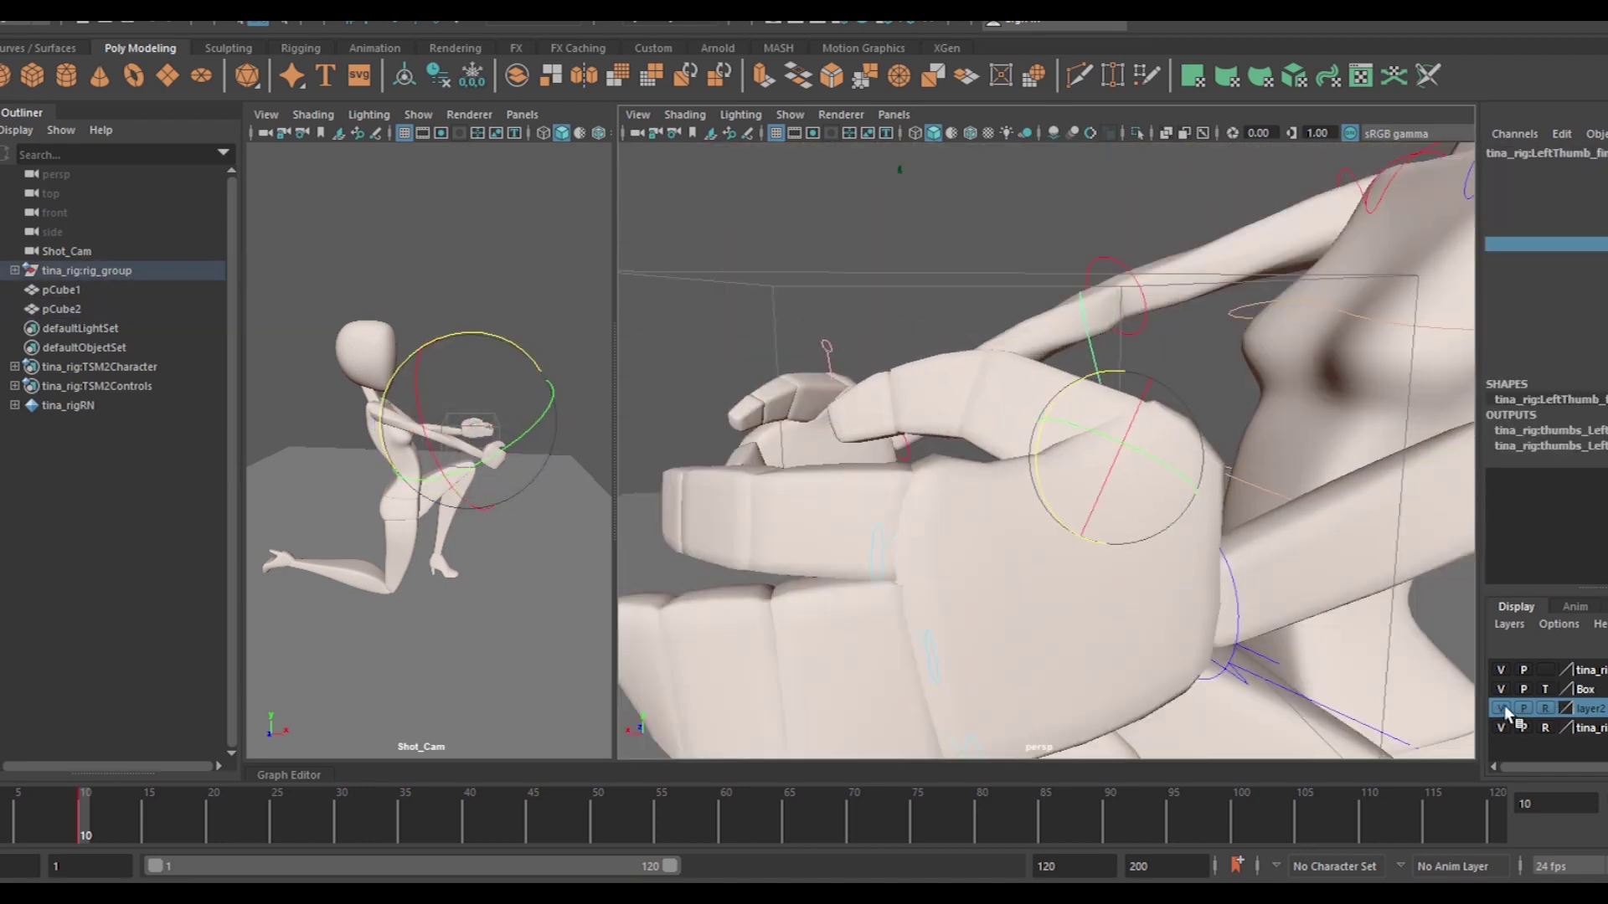
key(ctrl+z)
key(ctrl+z)
key(ctrl+z)
key(ctrl+z)
key(ctrl+z)
key(ctrl+z)
key(ctrl+z)
key(ctrl+z)
key(ctrl+z)
key(ctrl+z)
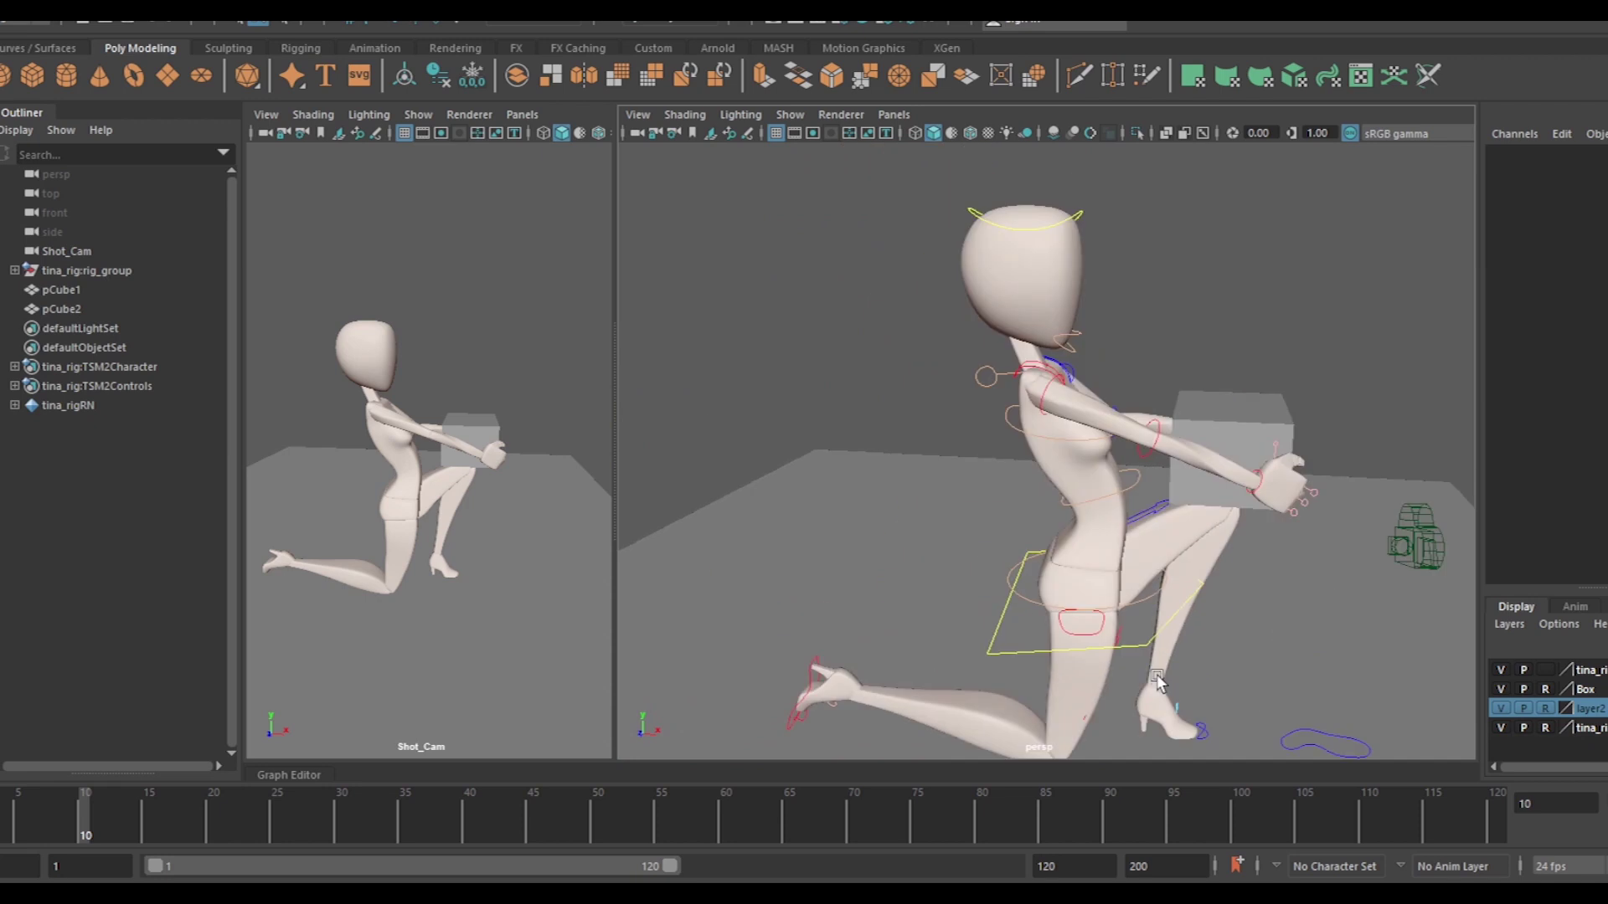
key(ctrl+z)
key(ctrl+z)
key(ctrl+z)
key(ctrl+z)
key(ctrl+z)
key(ctrl+z)
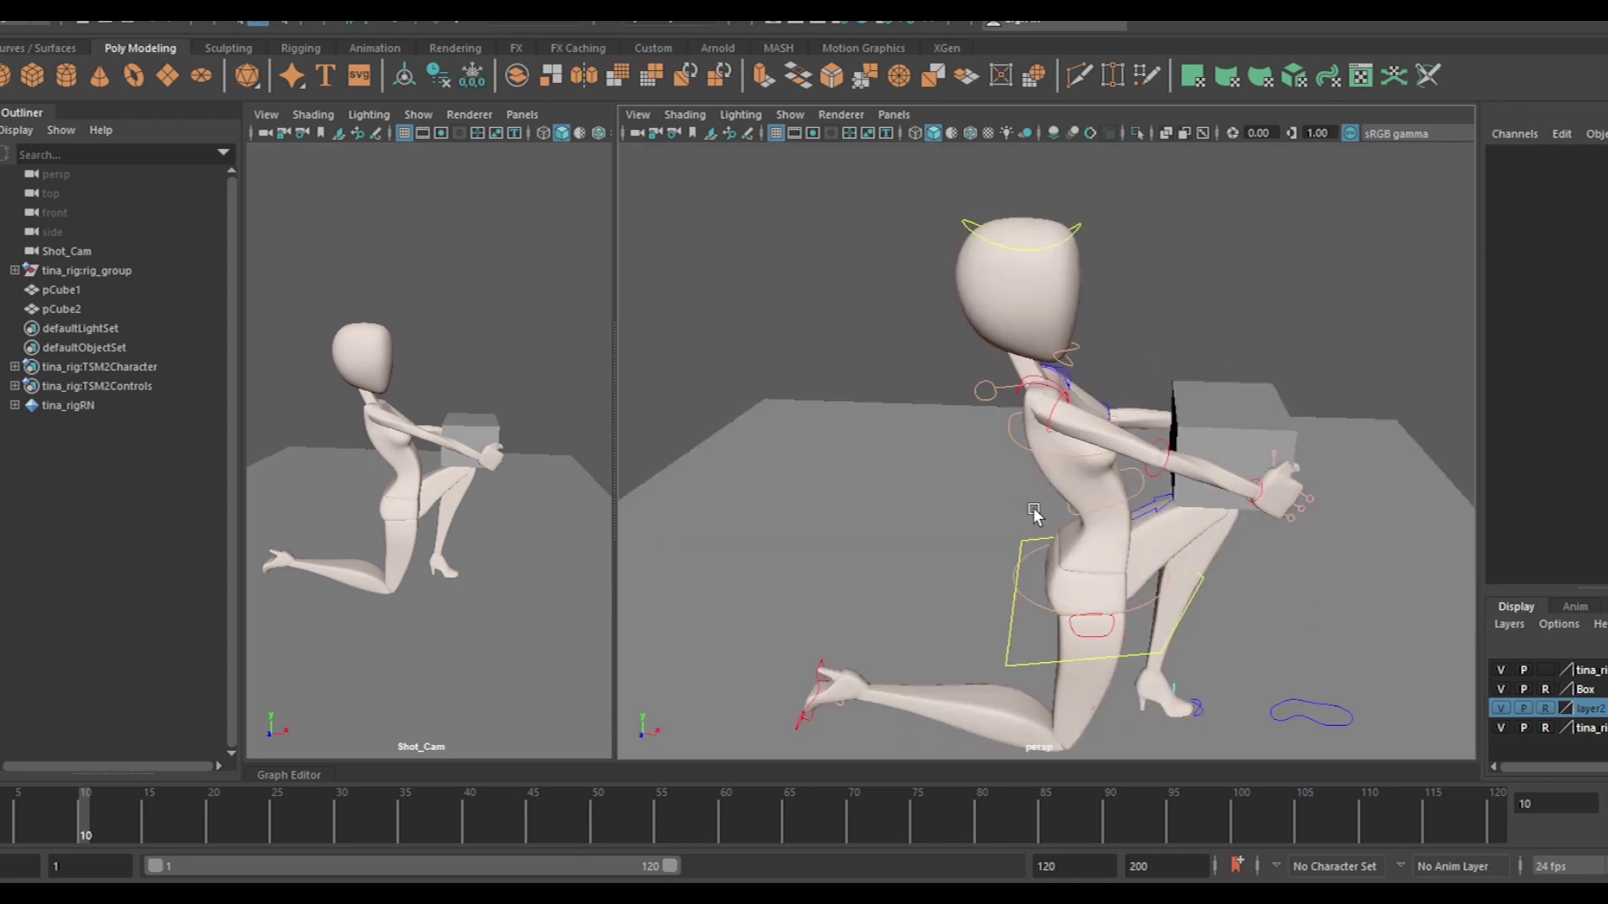
key(ctrl+z)
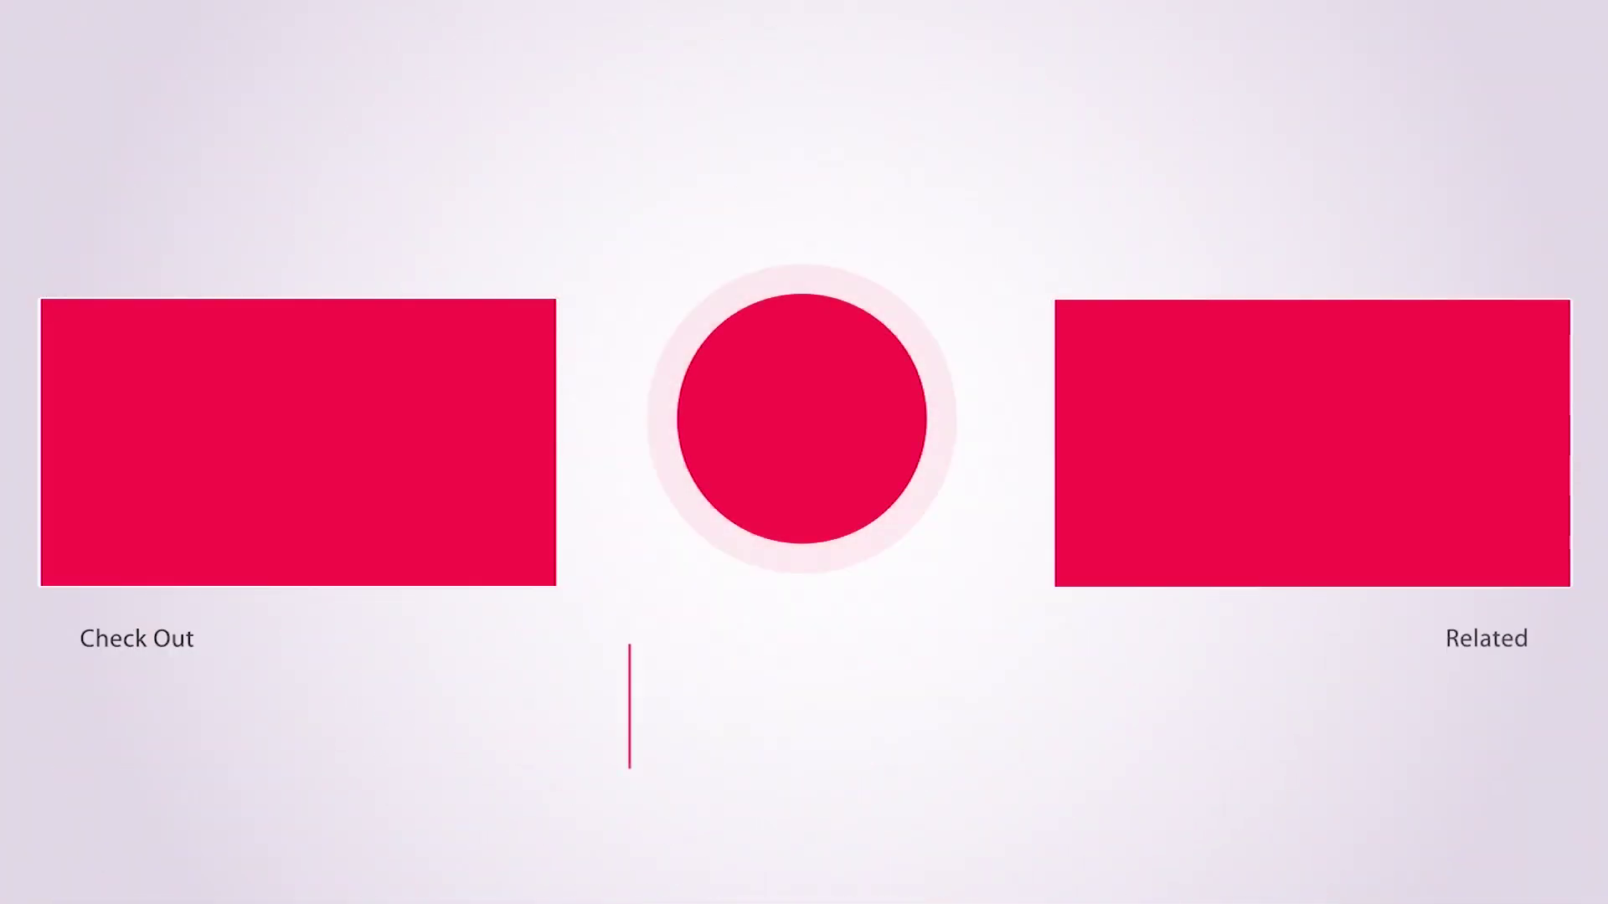